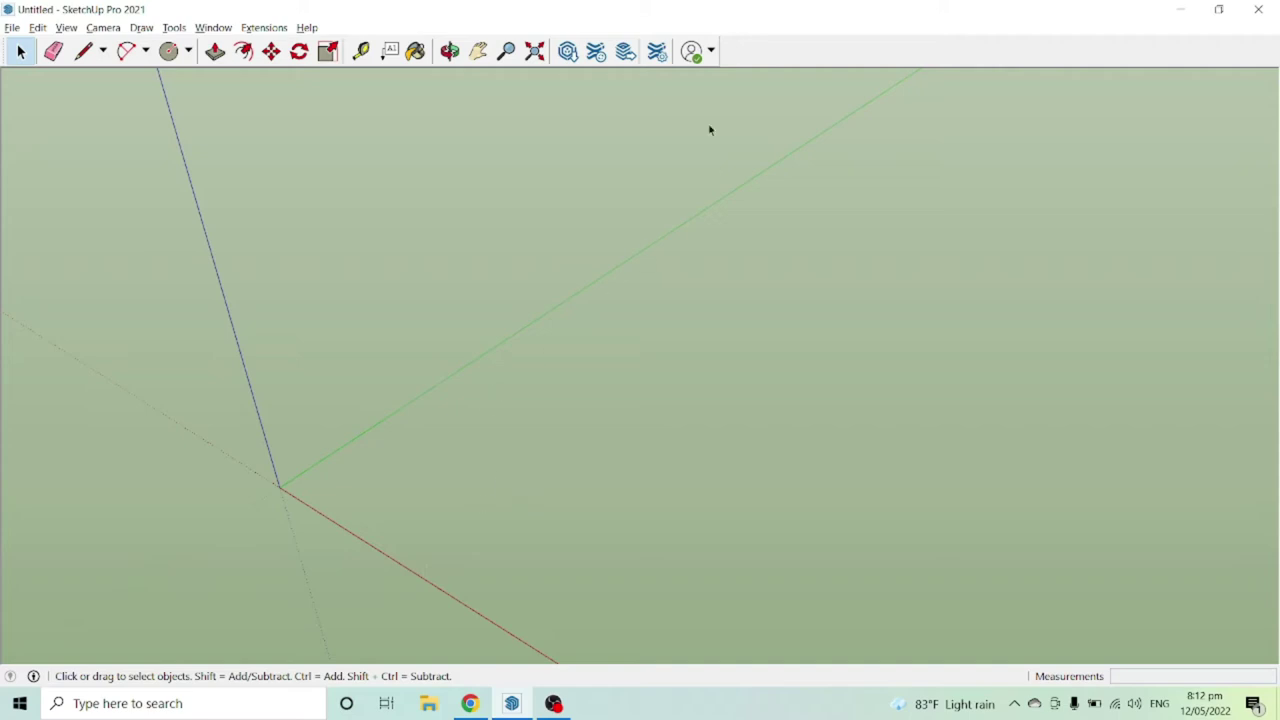
# Enable the floating Sandbox toolbar from the toolbar context menu
pyautogui.rightClick(785, 54)
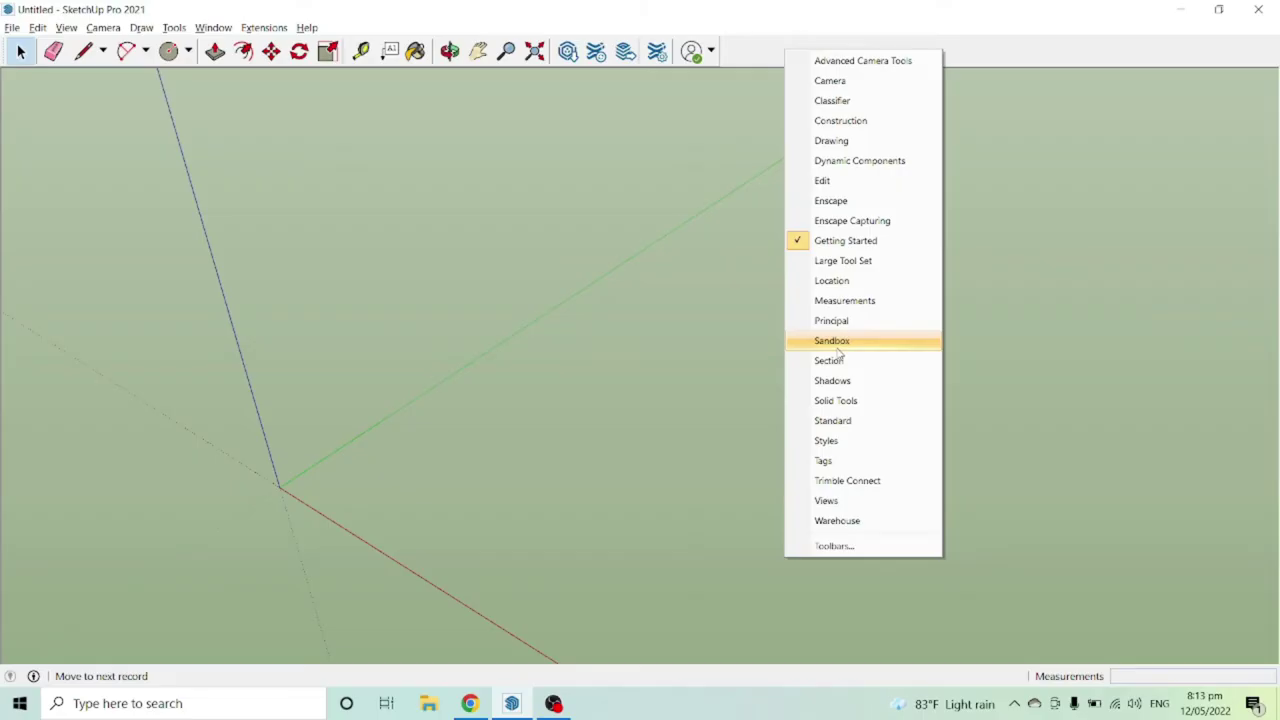
pyautogui.click(838, 341)
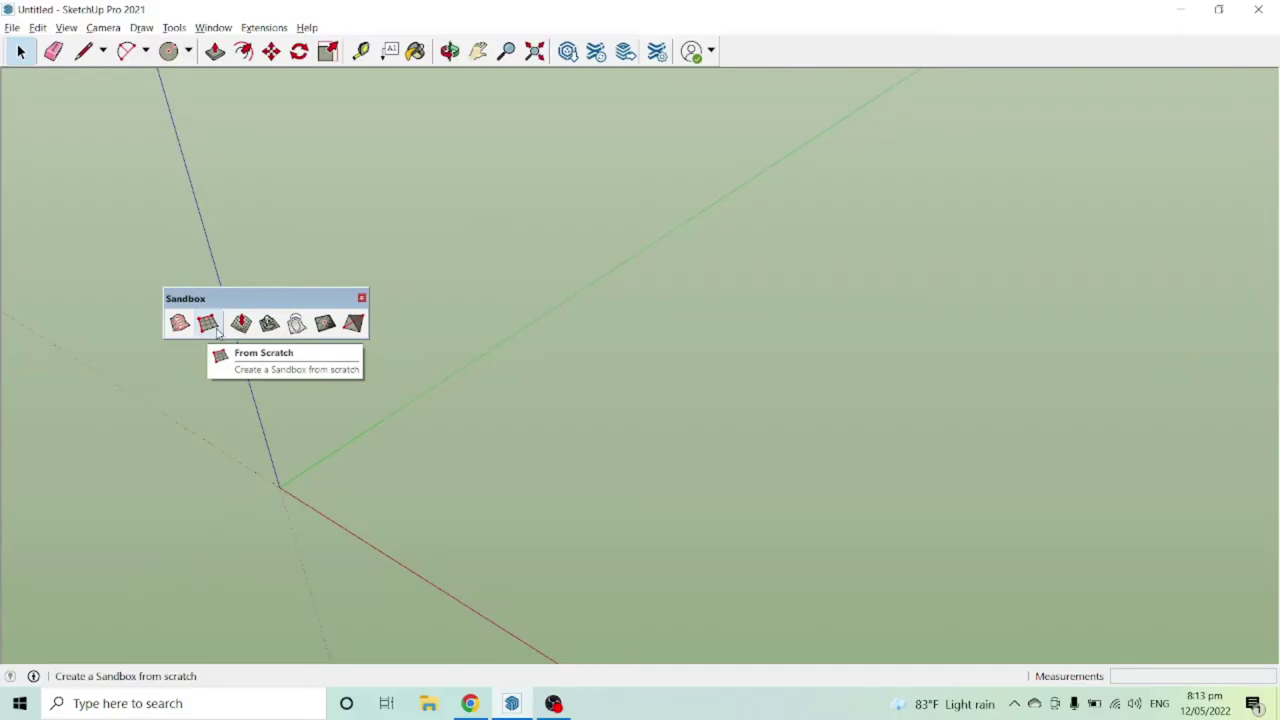
# Draw a 3.00 m-spaced From Scratch sandbox grid from the origin, then return to Select
pyautogui.click(210, 326)
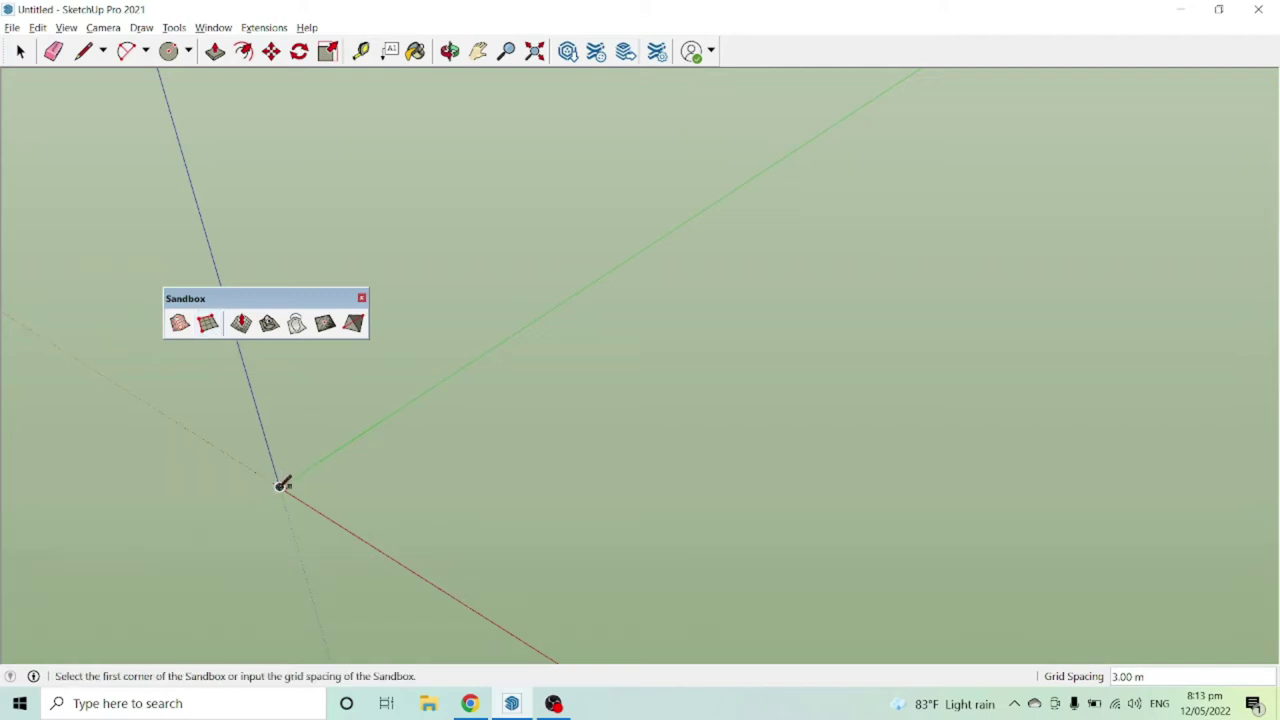
pyautogui.click(281, 486)
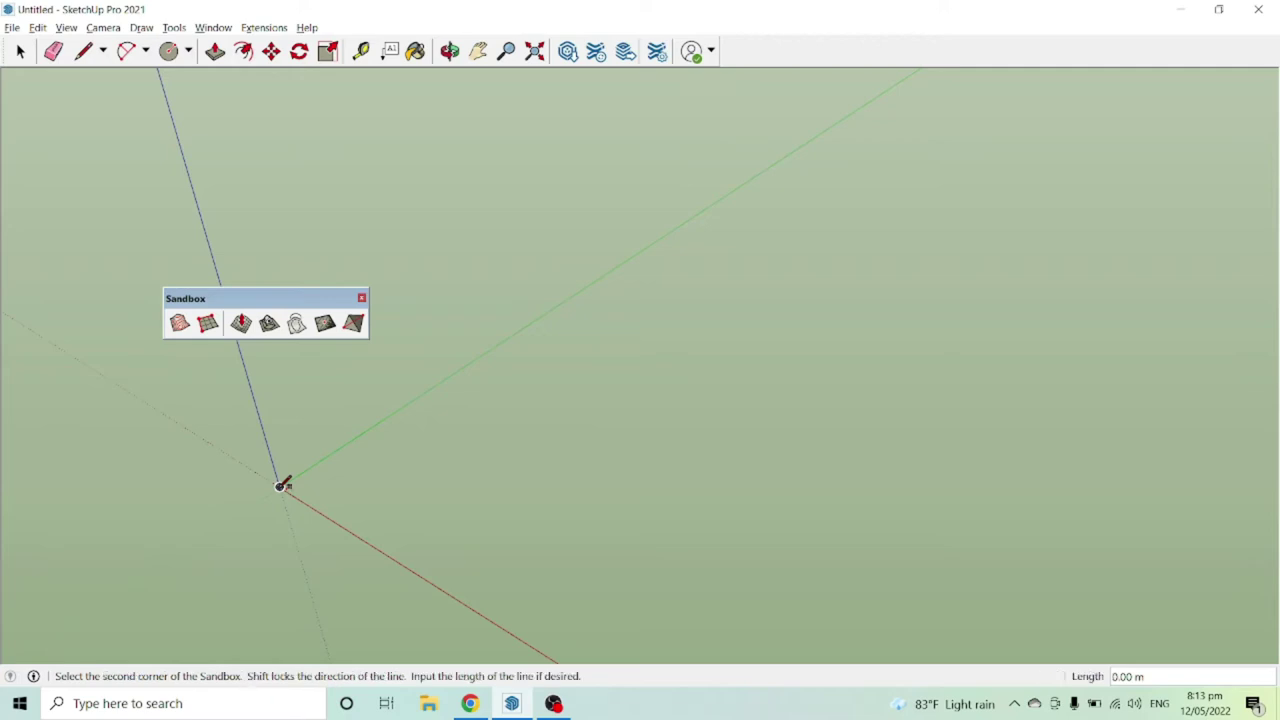
pyautogui.click(491, 614)
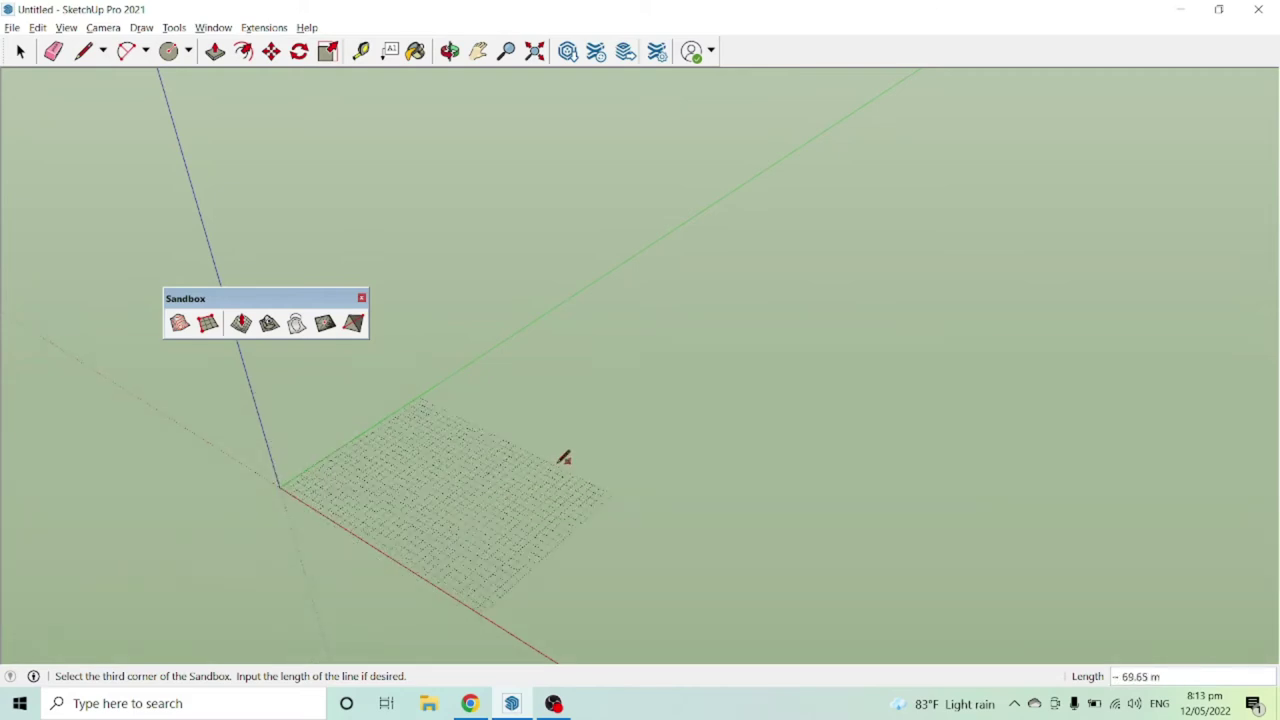
pyautogui.click(613, 481)
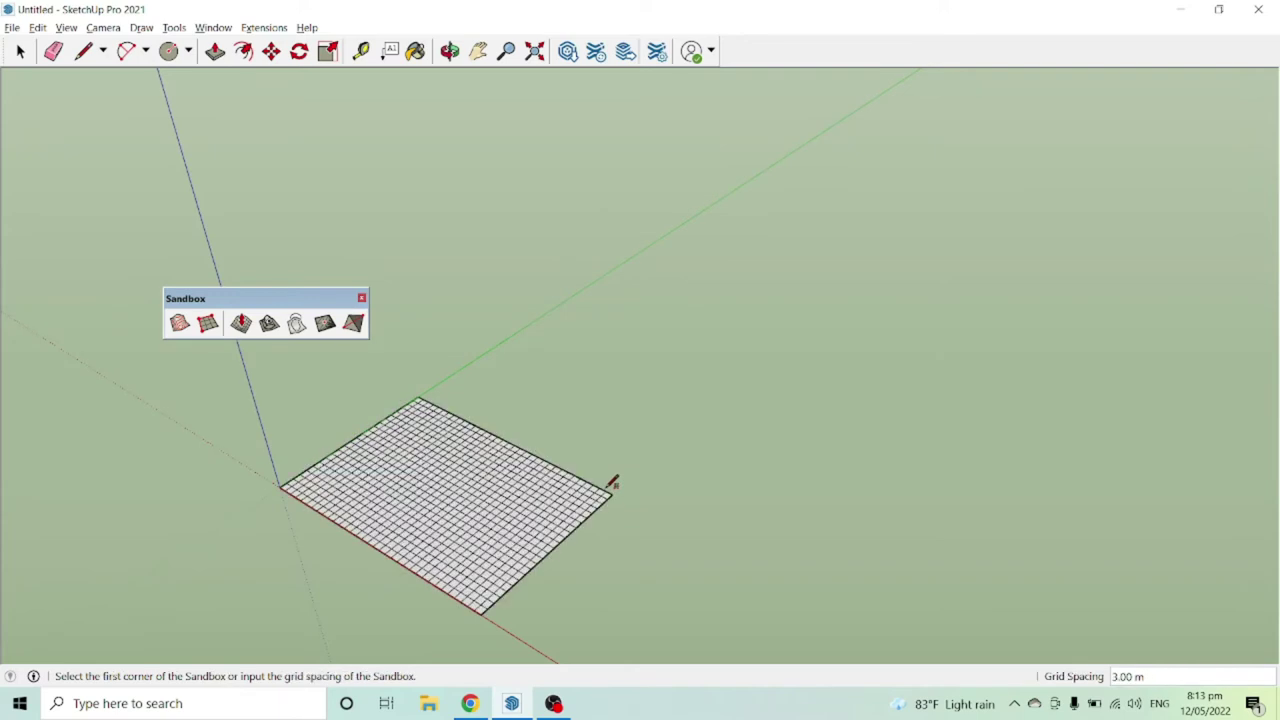
pyautogui.scroll(5, 400, 551)
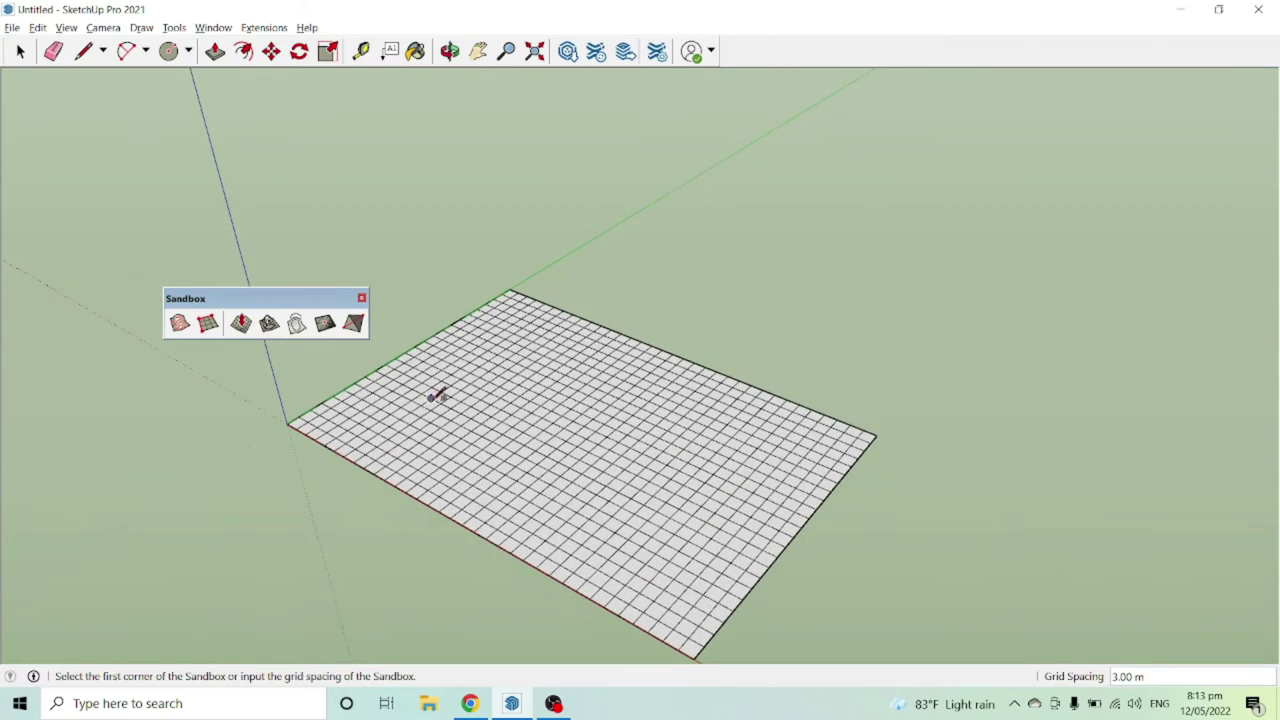
pyautogui.moveTo(622, 366); pyautogui.dragTo(601, 405, button='middle')
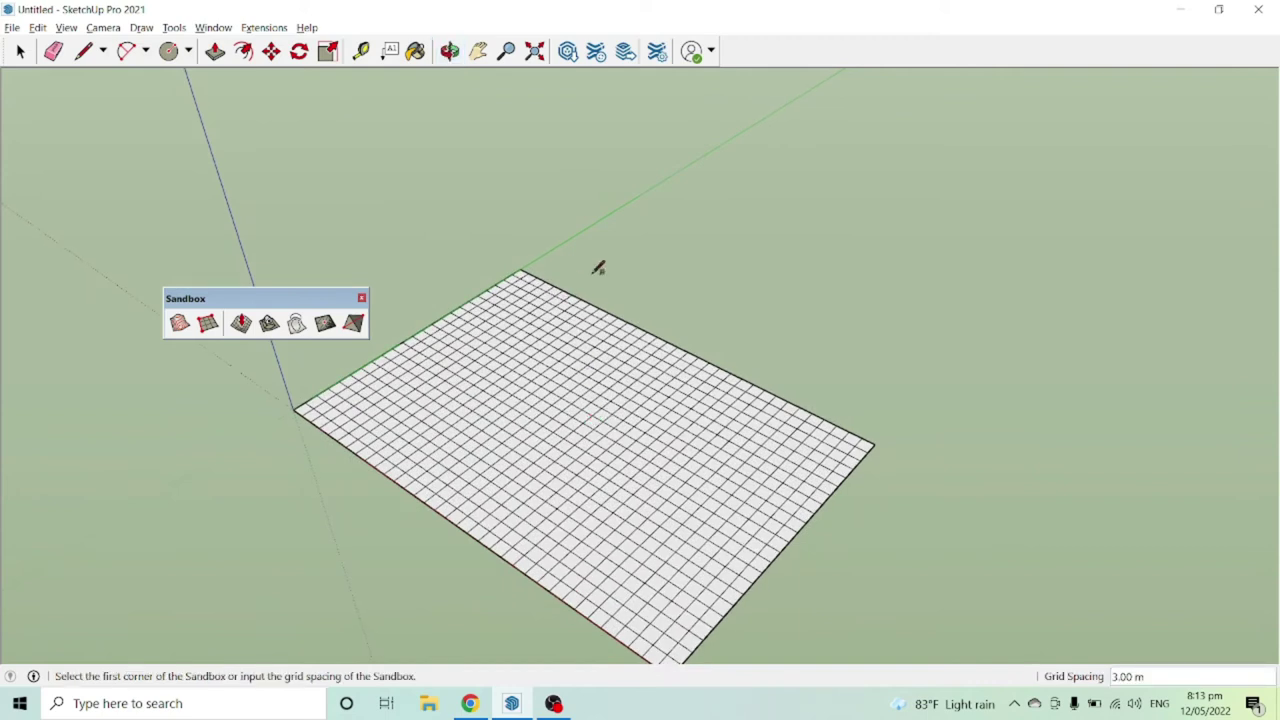
pyautogui.scroll(1, 455, 479)
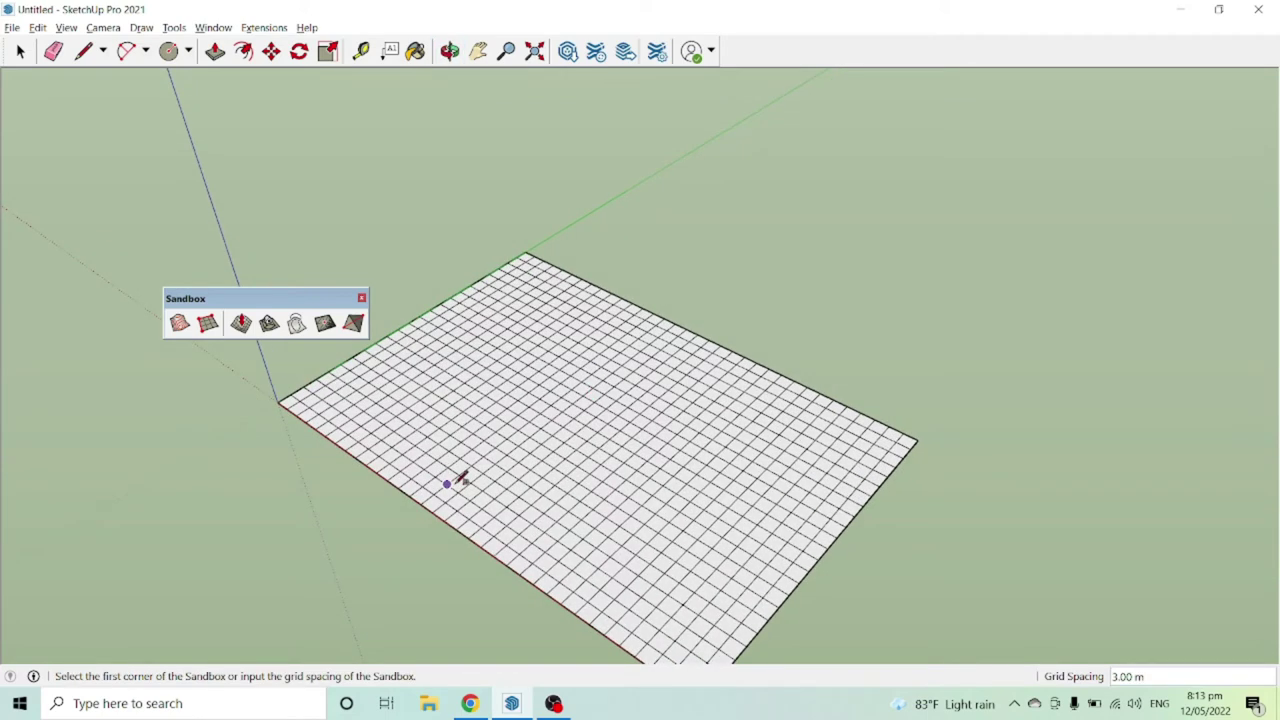
pyautogui.press('space')
# Explode the sandbox grid group into loose edges and faces, then clear the selection
pyautogui.moveTo(522, 460); pyautogui.dragTo(690, 447, button='middle')
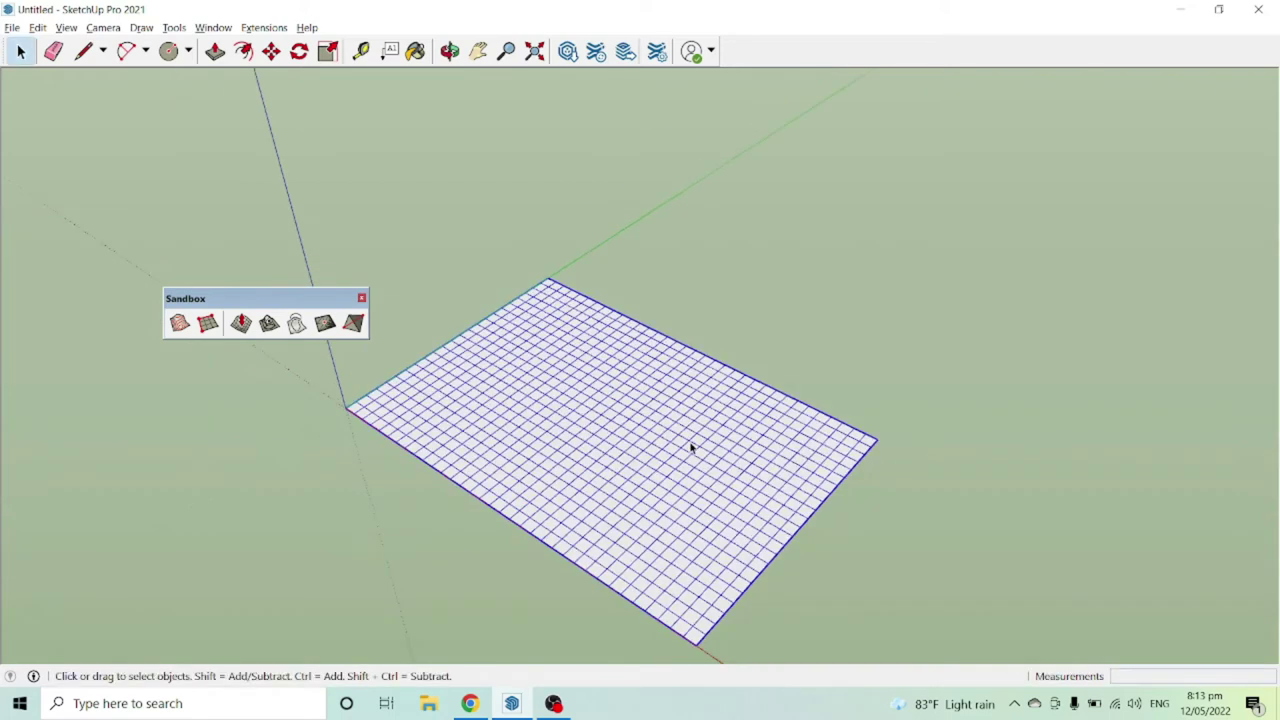
pyautogui.rightClick(590, 403)
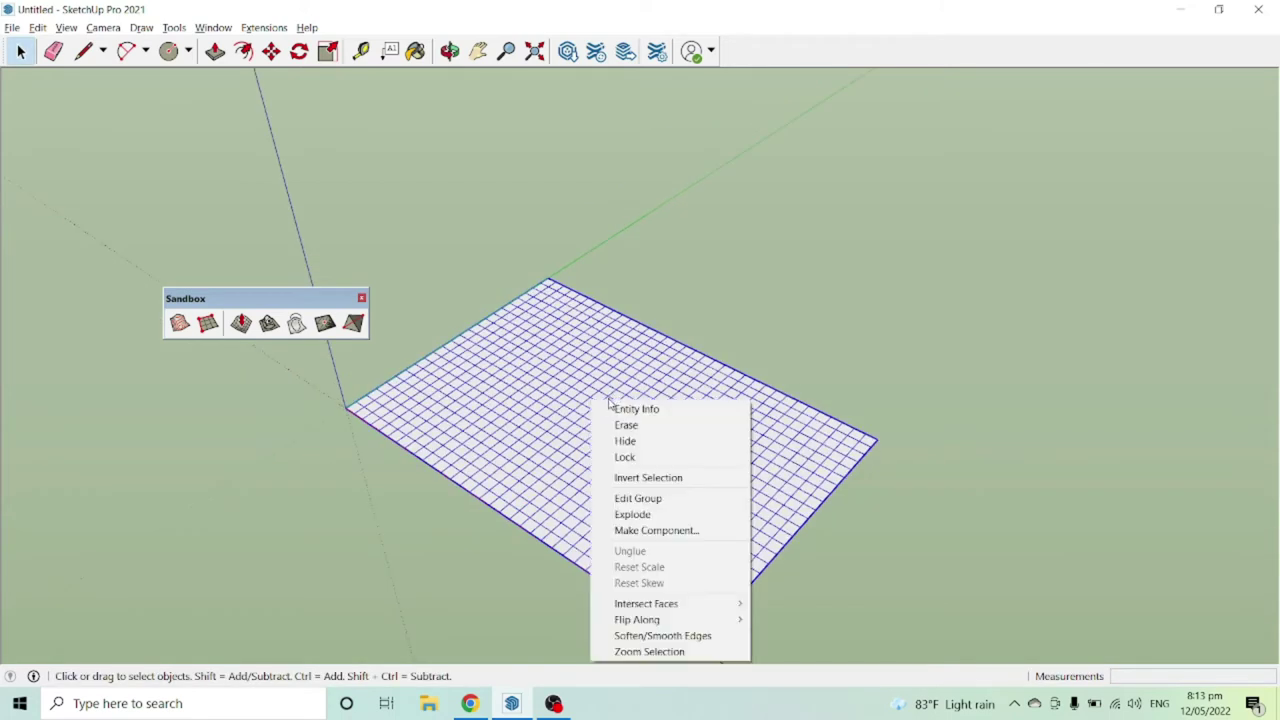
pyautogui.click(677, 516)
pyautogui.scroll(3, 538, 426)
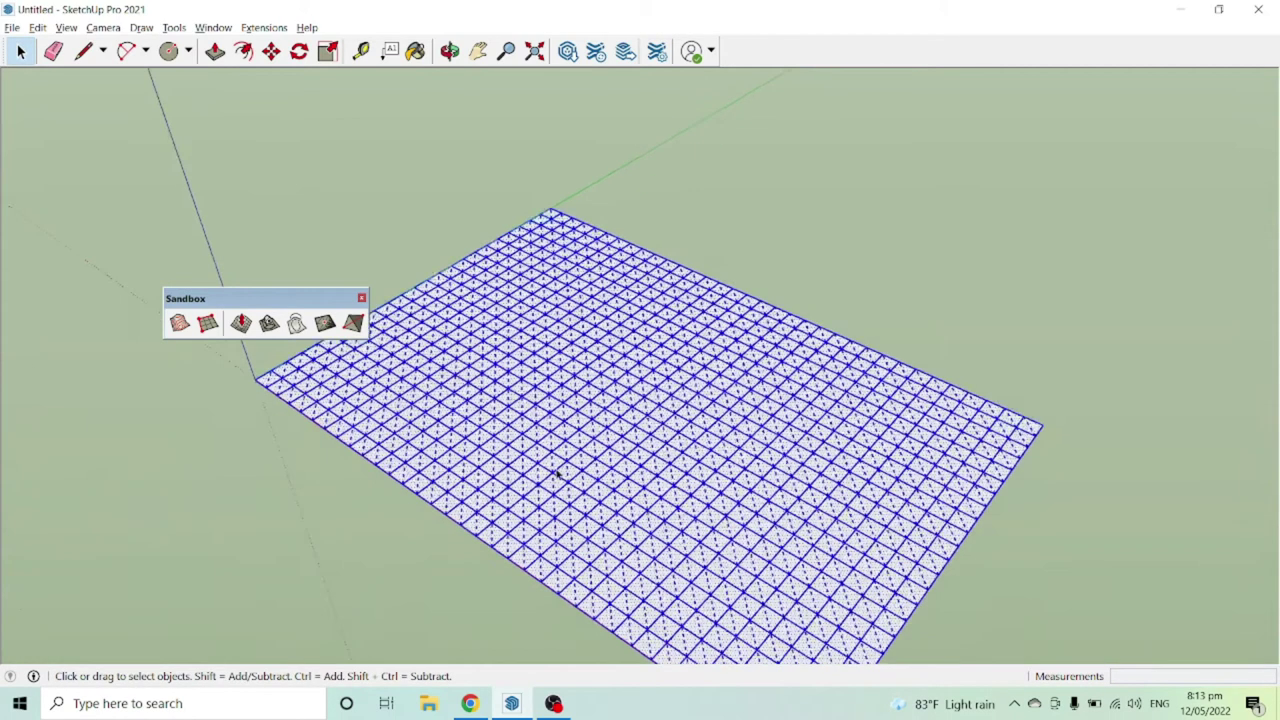
pyautogui.click(744, 238)
pyautogui.scroll(-4, 920, 340)
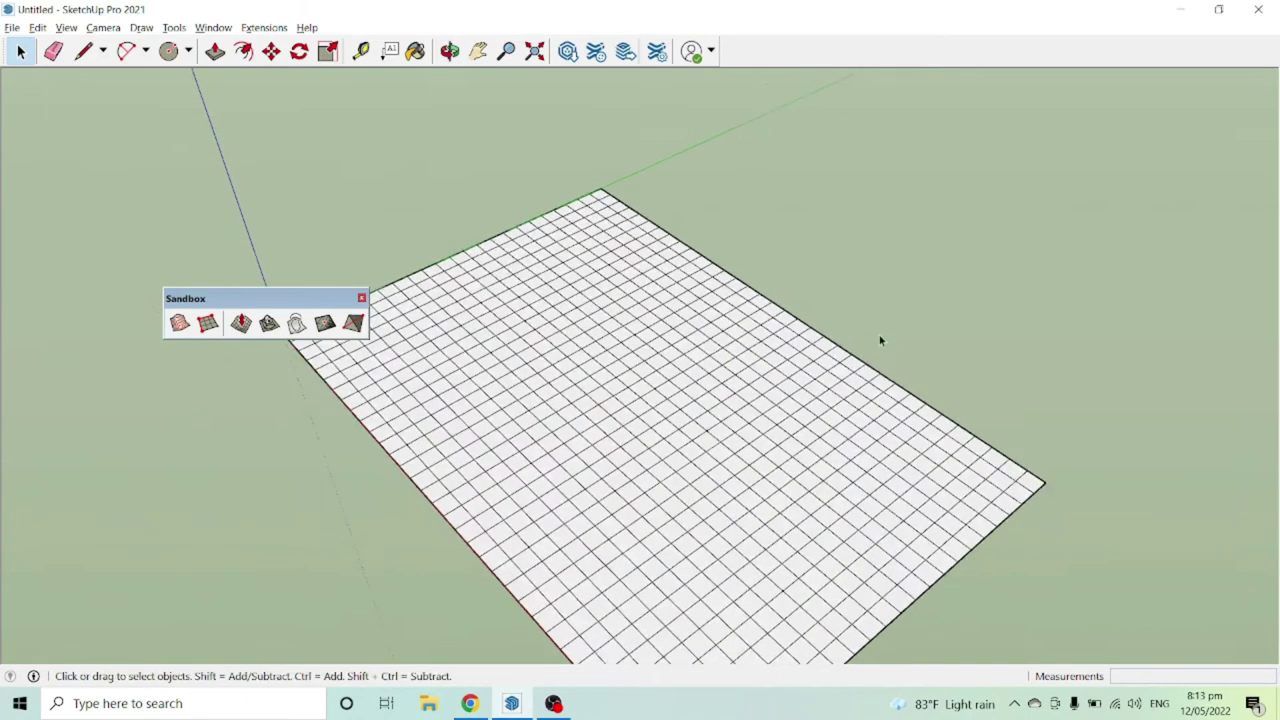
pyautogui.click(646, 421)
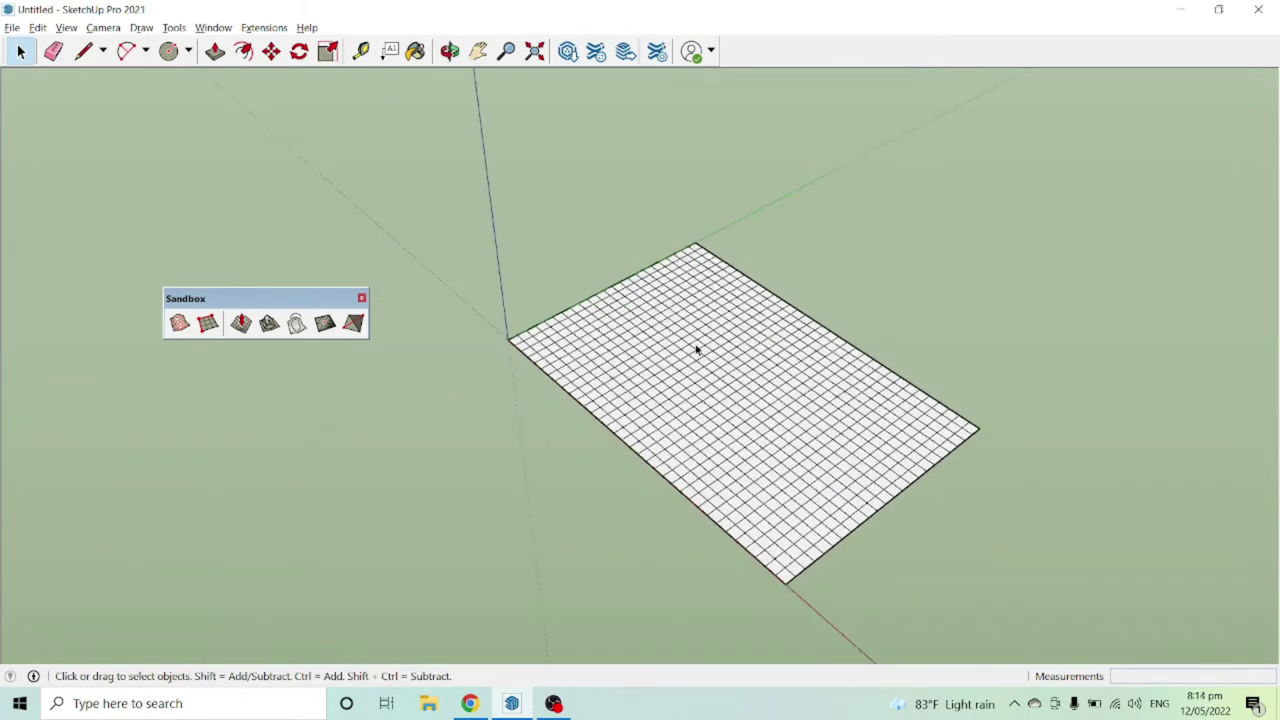
pyautogui.scroll(2, 697, 349)
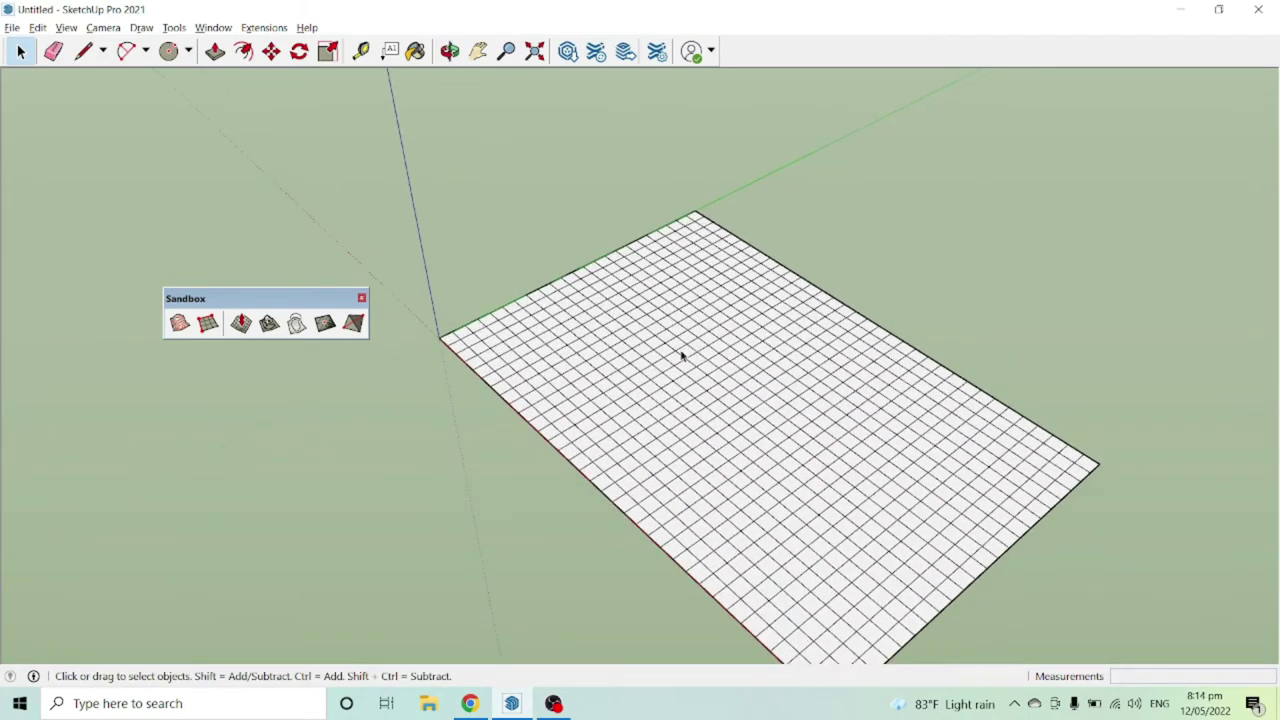
# Raise four smooth hills across the back of the grid with Smoove at 20.00 m radius
pyautogui.click(241, 324)
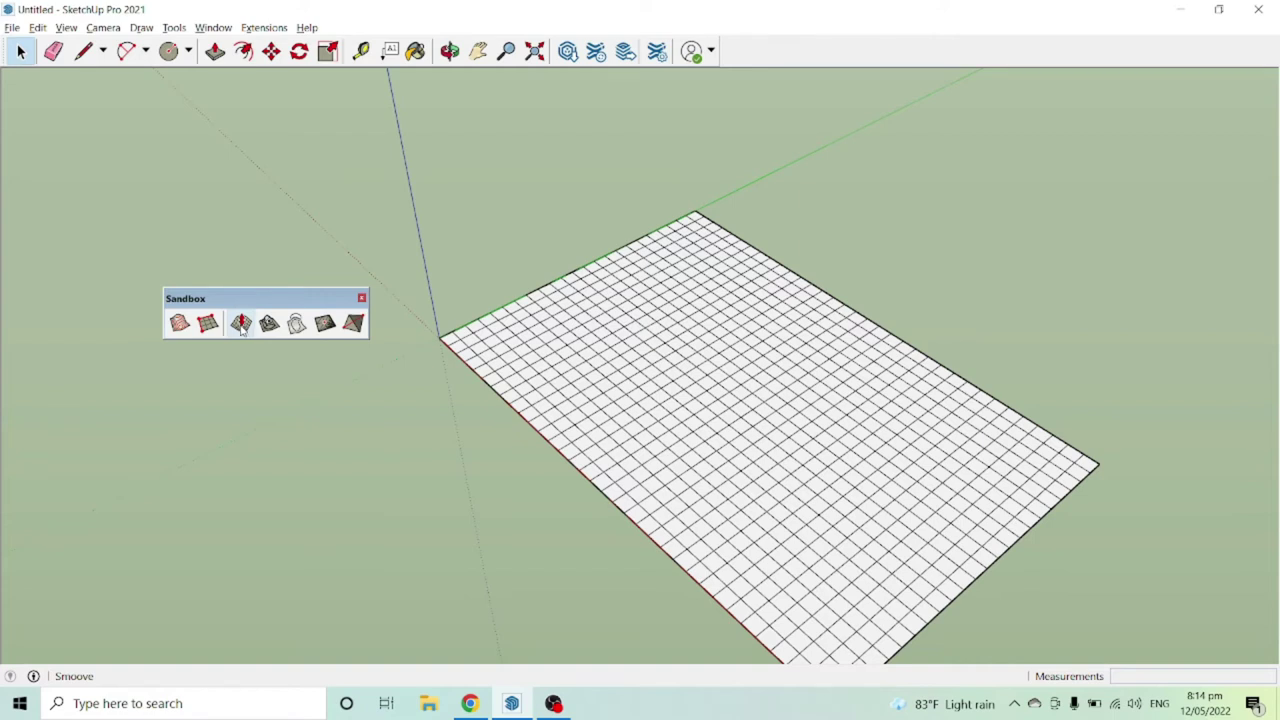
pyautogui.click(241, 324)
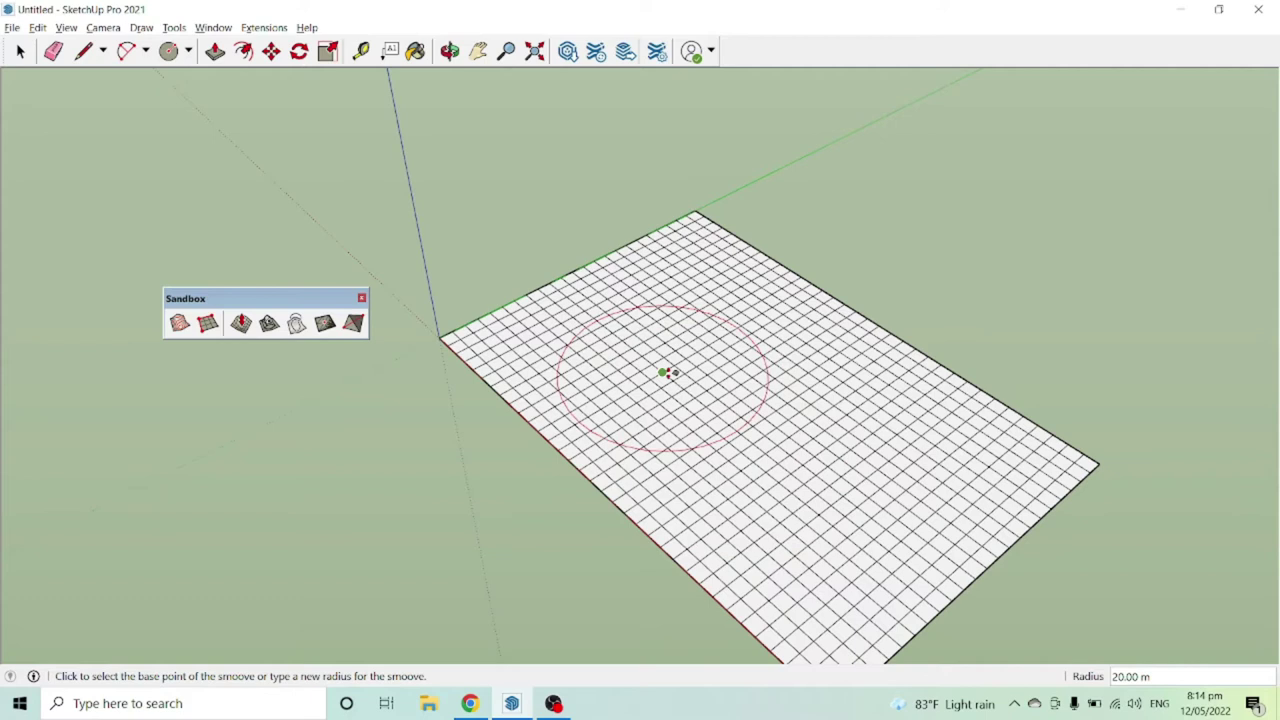
pyautogui.click(664, 373)
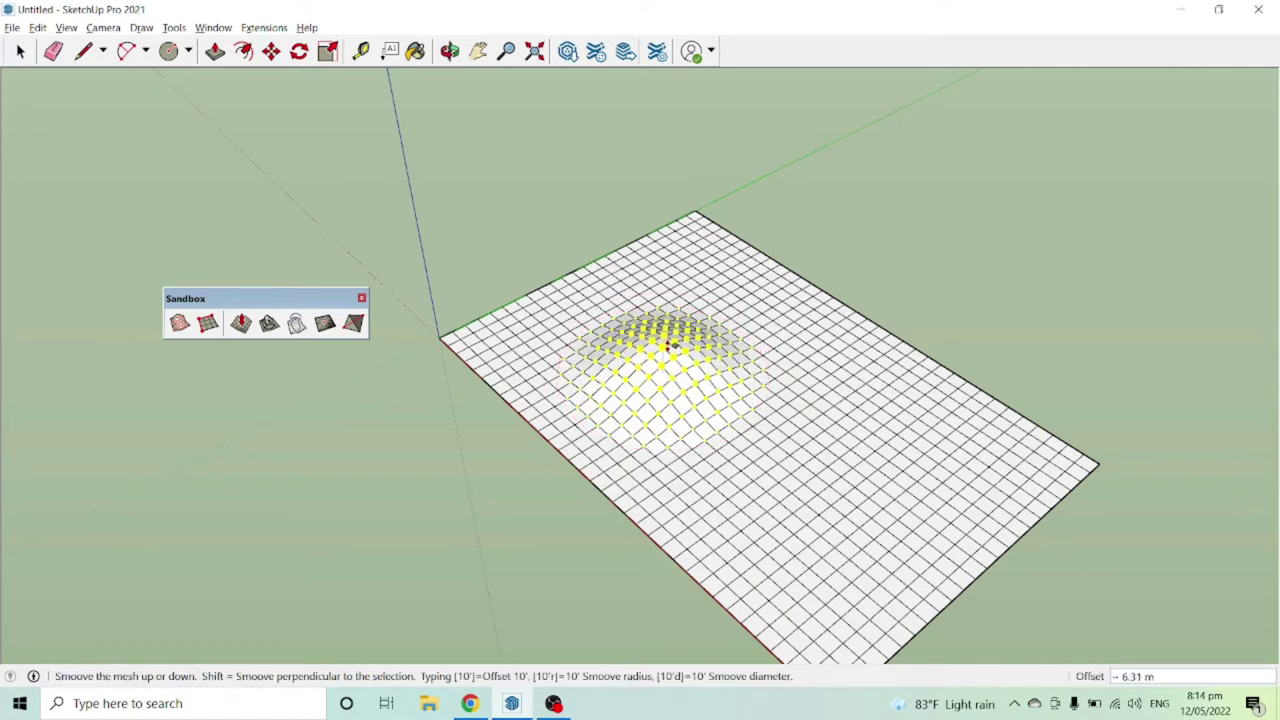
pyautogui.click(672, 343)
pyautogui.click(754, 330)
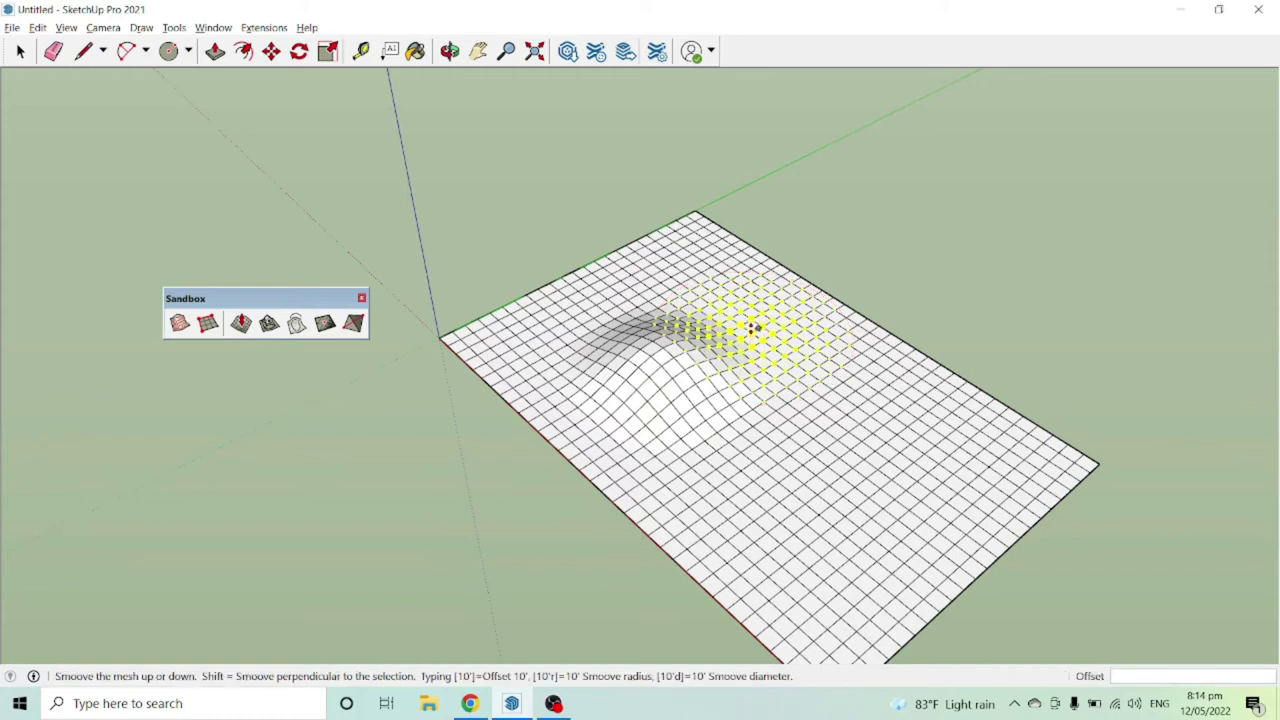
pyautogui.click(755, 308)
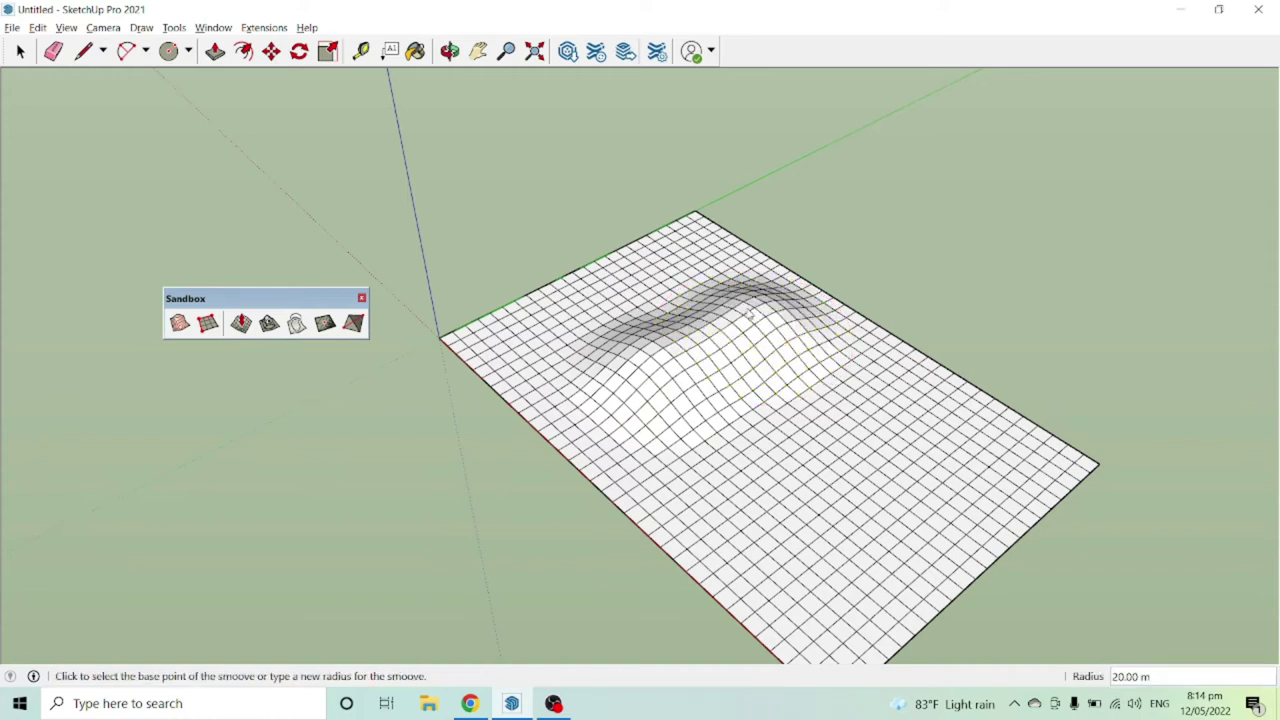
pyautogui.click(664, 296)
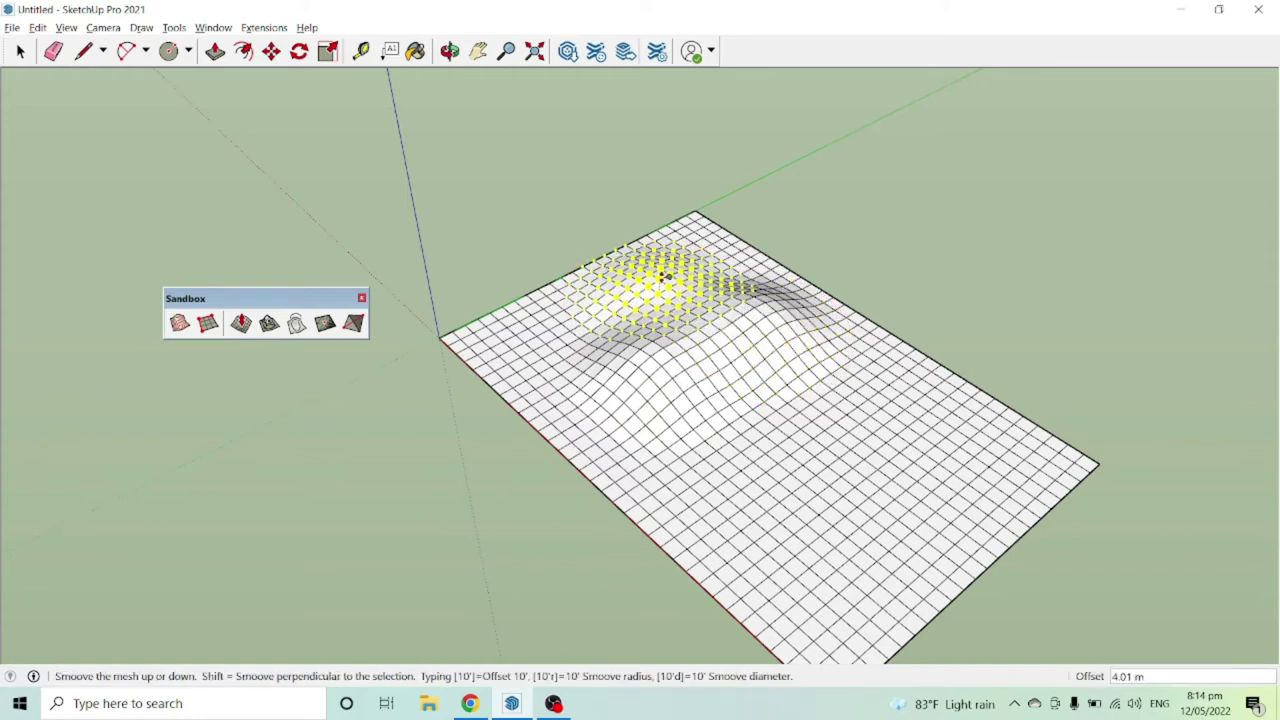
pyautogui.click(665, 273)
pyautogui.click(600, 319)
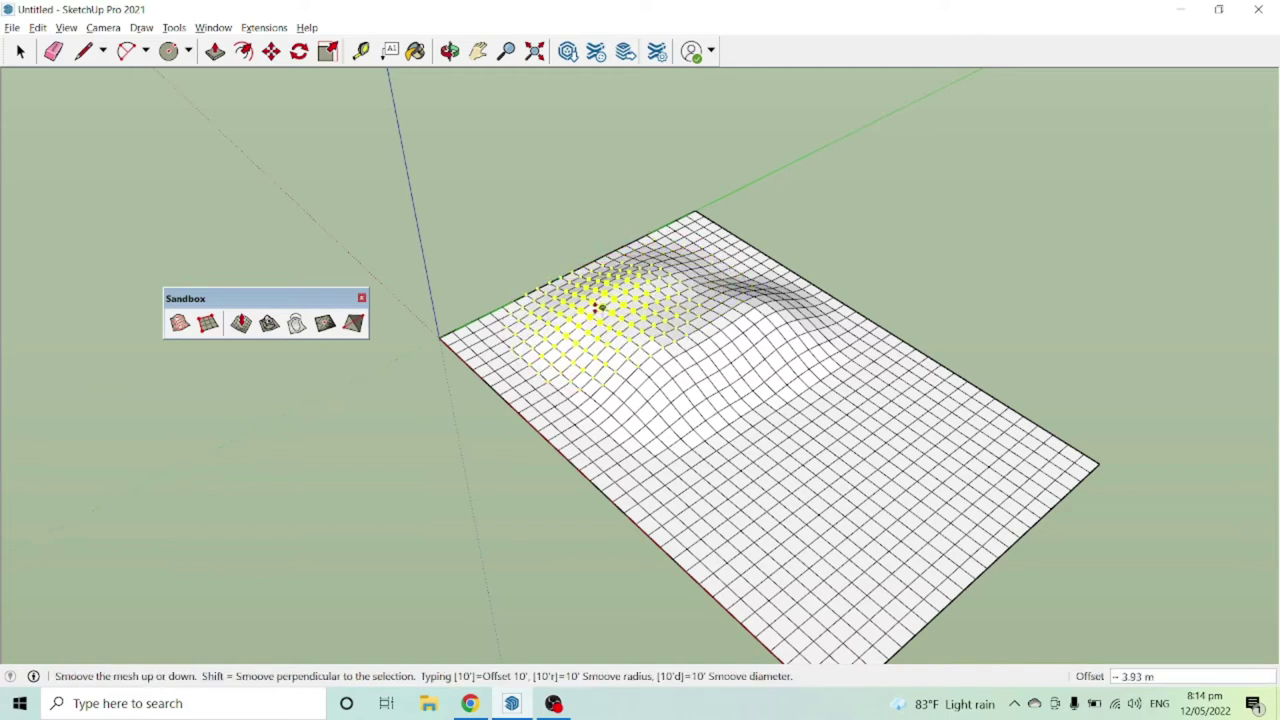
pyautogui.click(612, 305)
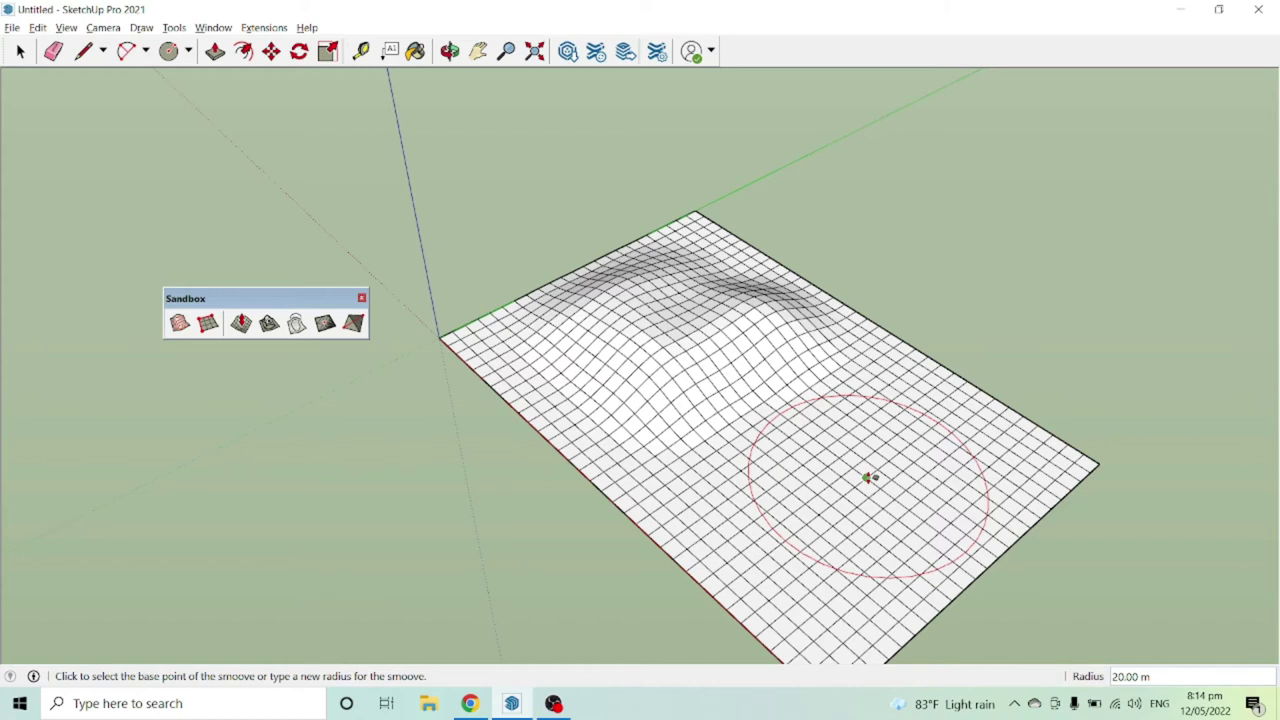
# Set the smoove radius to 30 m and raise a hill near the front right
pyautogui.write('30')
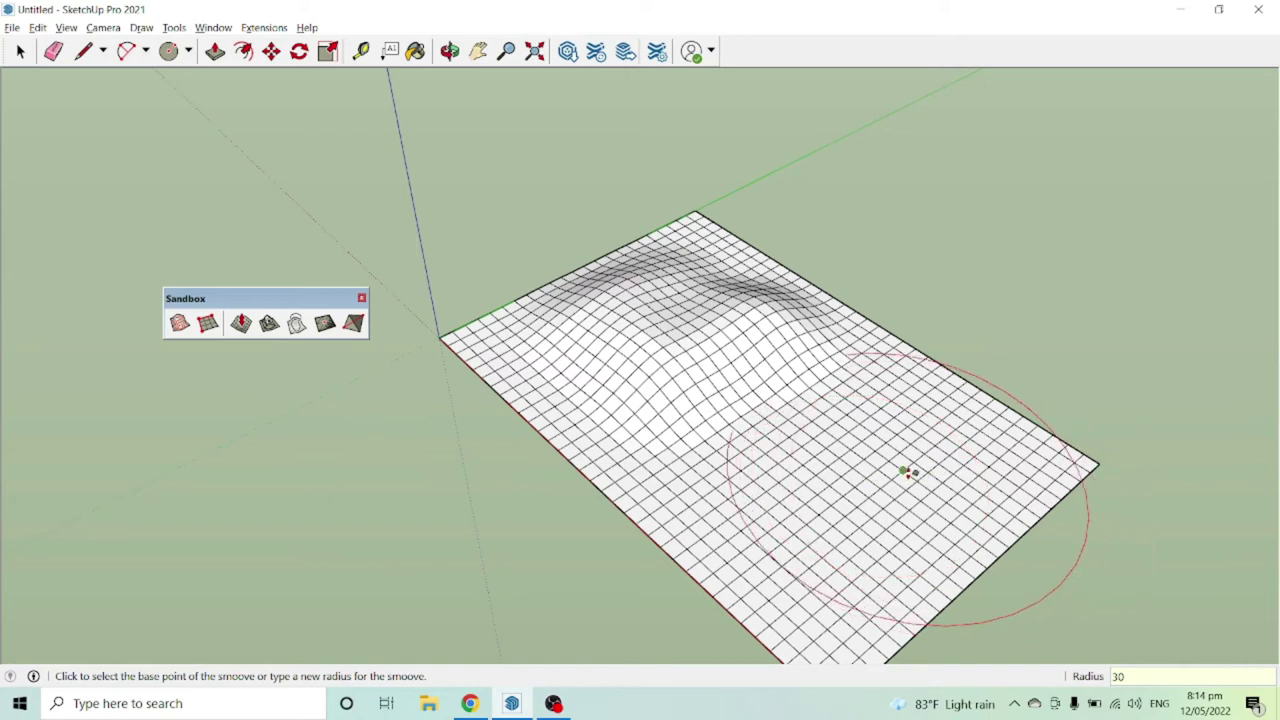
pyautogui.press('o')
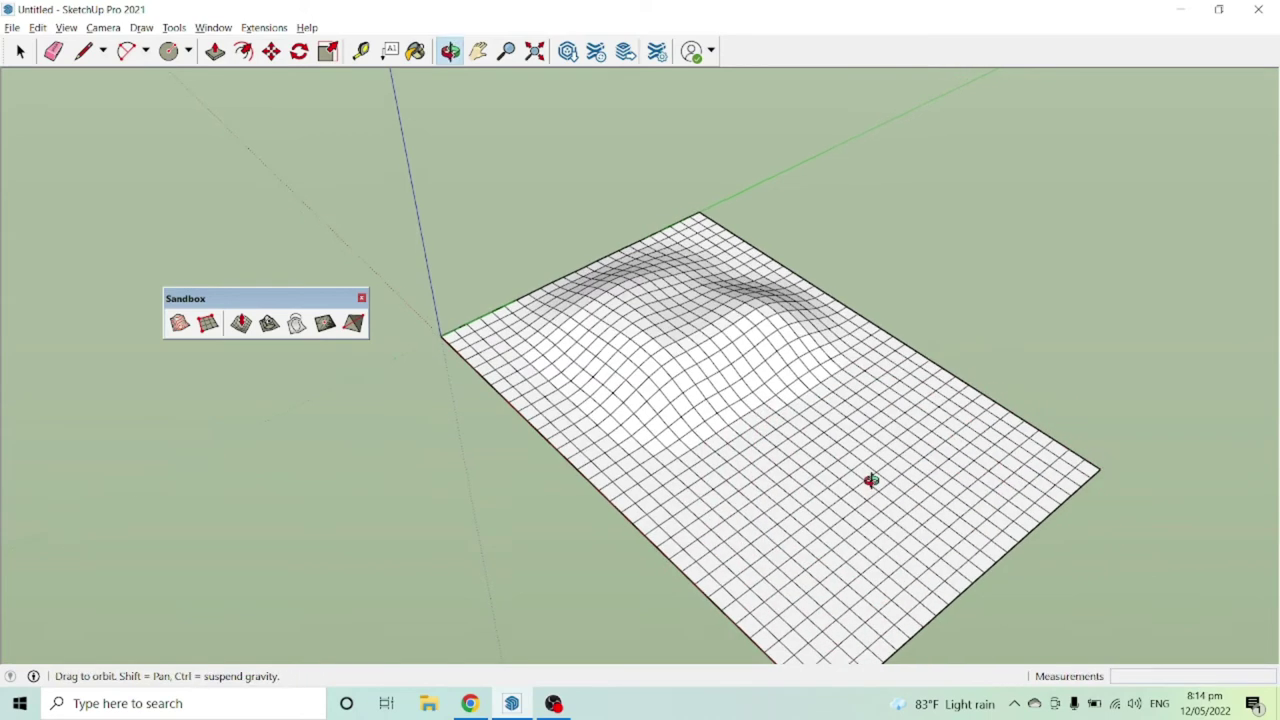
pyautogui.middleClick(871, 481)
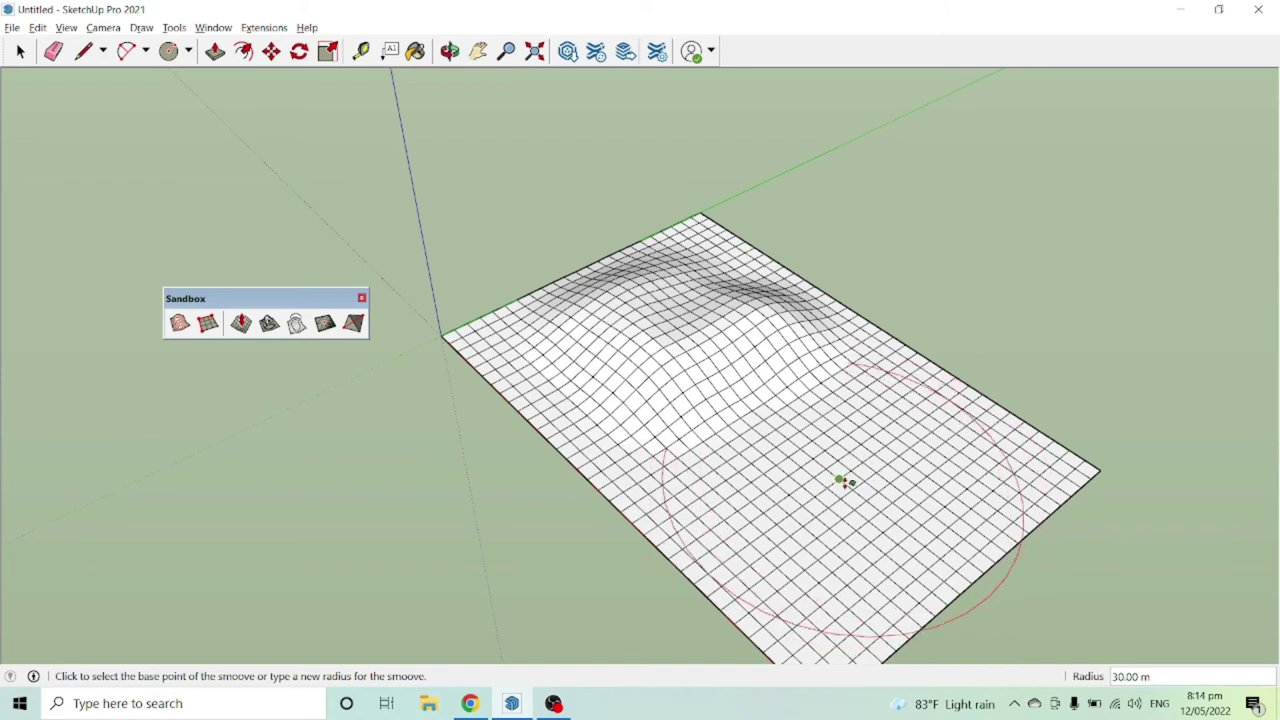
pyautogui.click(850, 483)
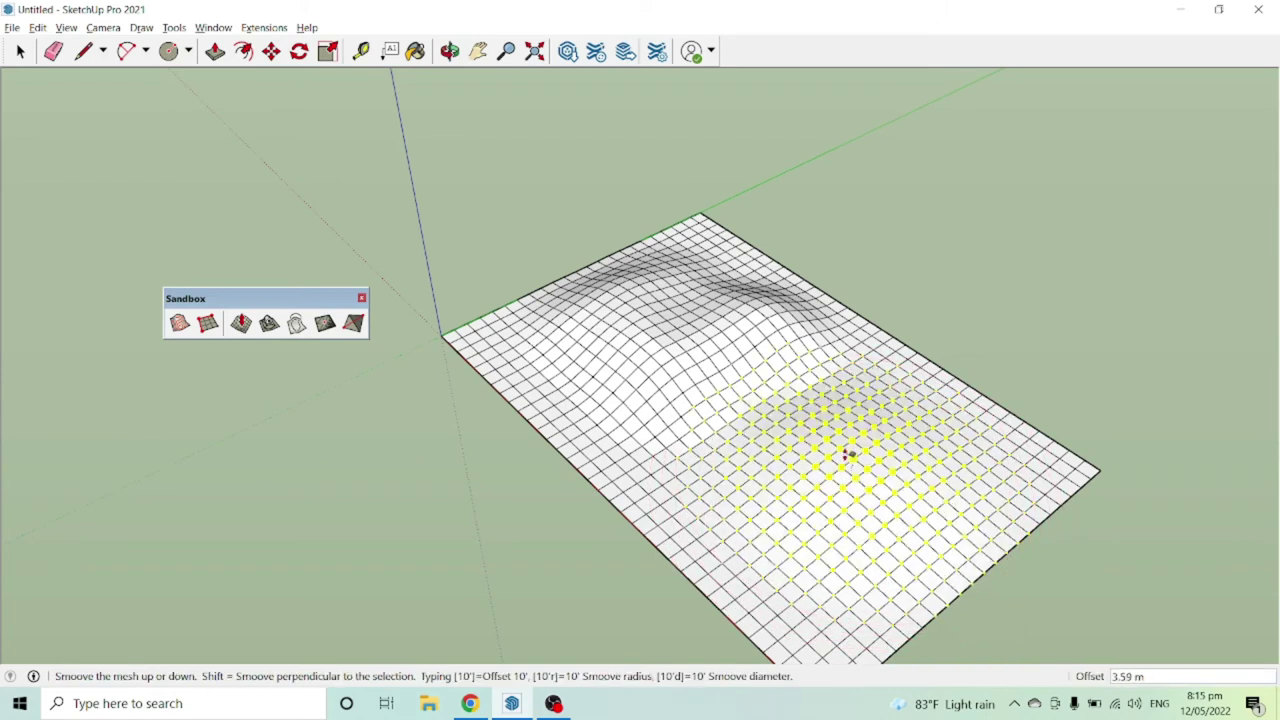
pyautogui.click(849, 445)
# Raise further hills near the grid centre and the left edge, then orbit to check
pyautogui.click(746, 410)
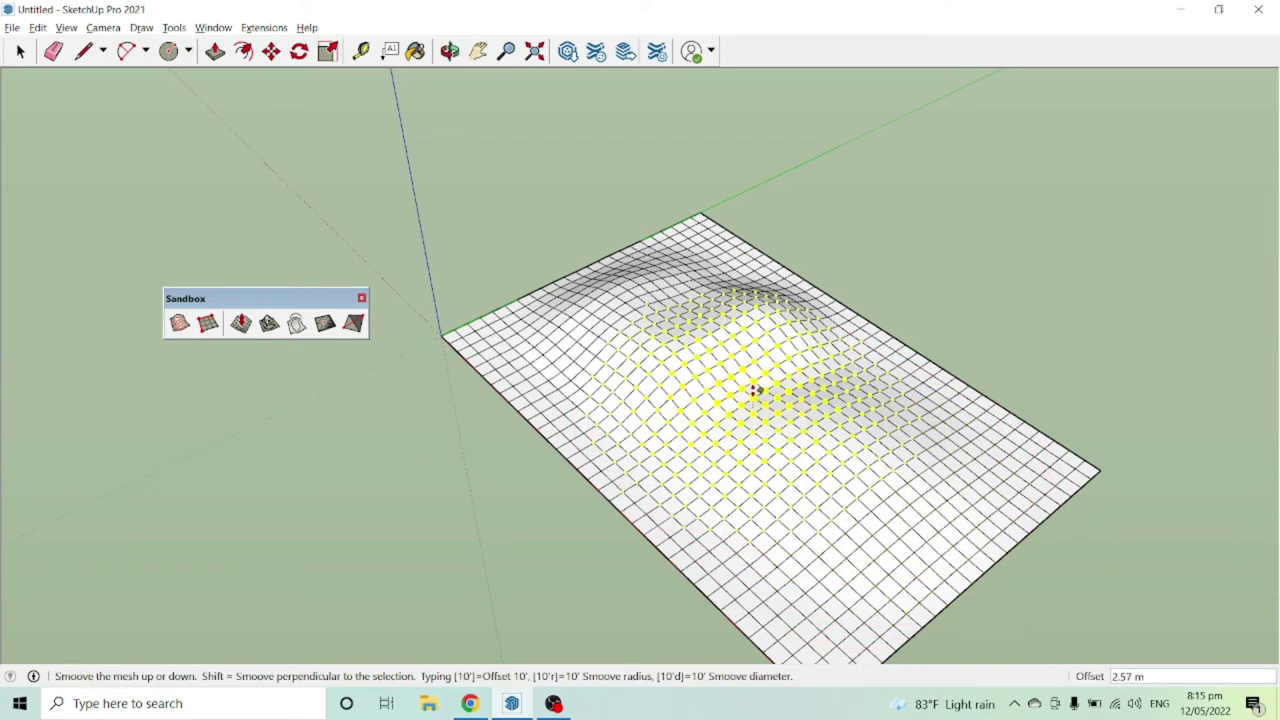
pyautogui.click(775, 385)
pyautogui.click(808, 374)
pyautogui.click(758, 400)
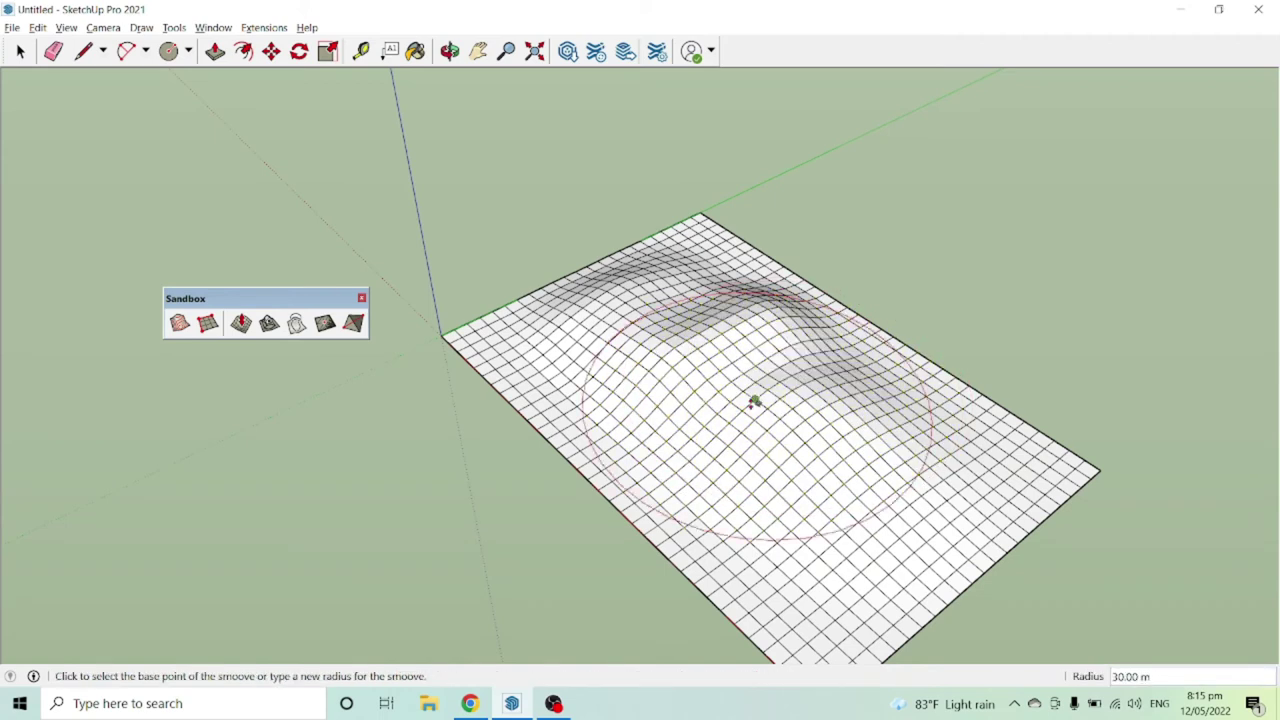
pyautogui.click(570, 400)
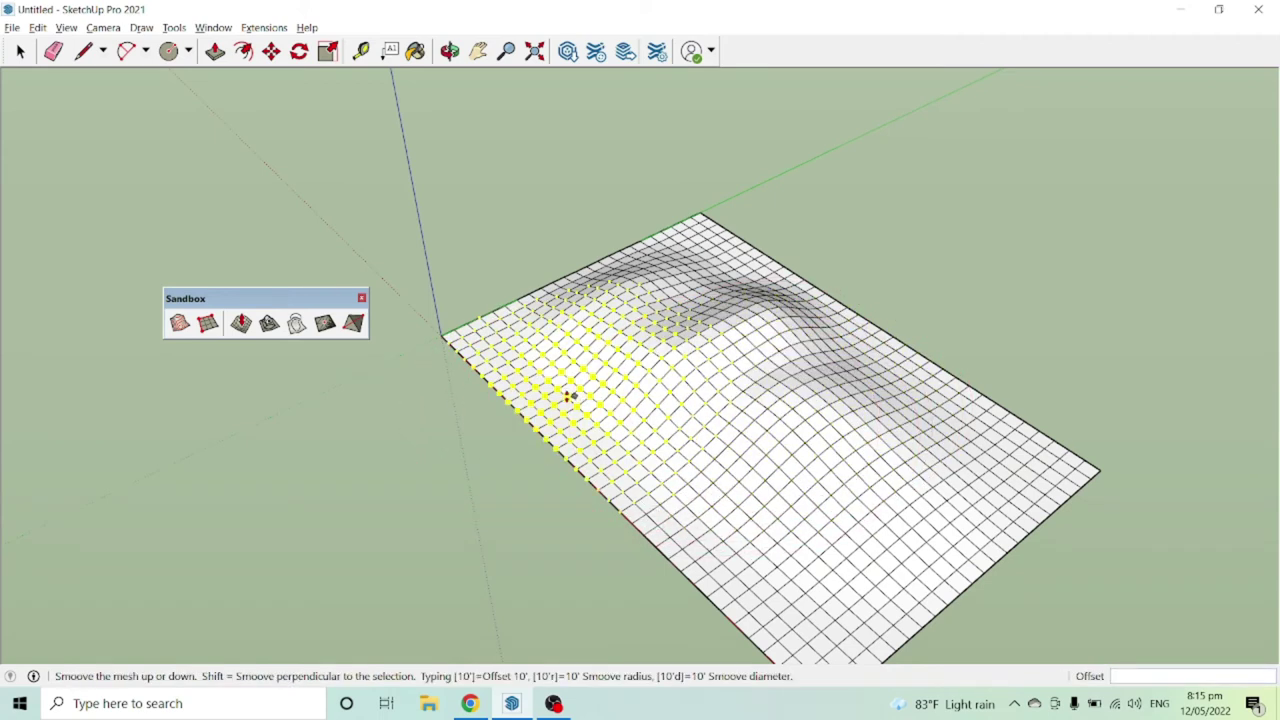
pyautogui.click(572, 390)
pyautogui.moveTo(589, 389); pyautogui.dragTo(794, 446, button='middle')
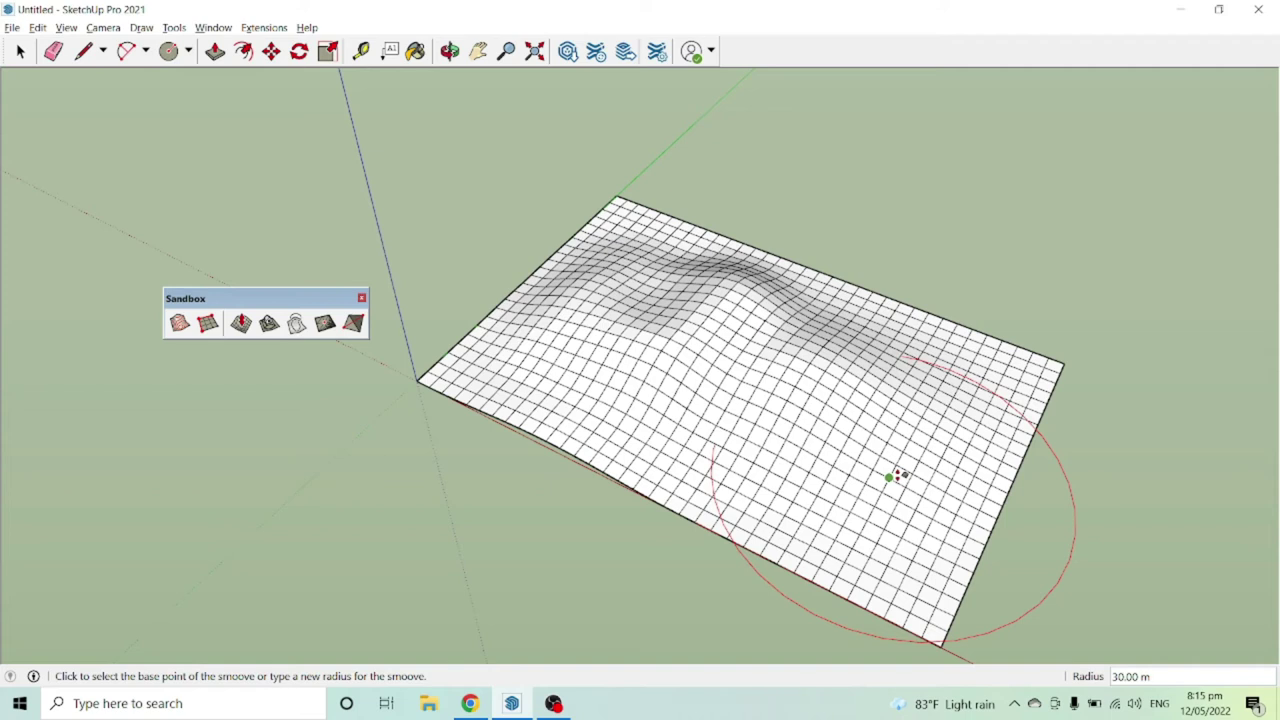
# Reduce the smoove radius to 15 m and orbit around the hills
pyautogui.write('15')
pyautogui.press('Return')
pyautogui.moveTo(880, 457); pyautogui.dragTo(771, 411, button='middle')
pyautogui.moveTo(891, 420); pyautogui.dragTo(800, 374, button='middle')
pyautogui.scroll(2, 798, 374)
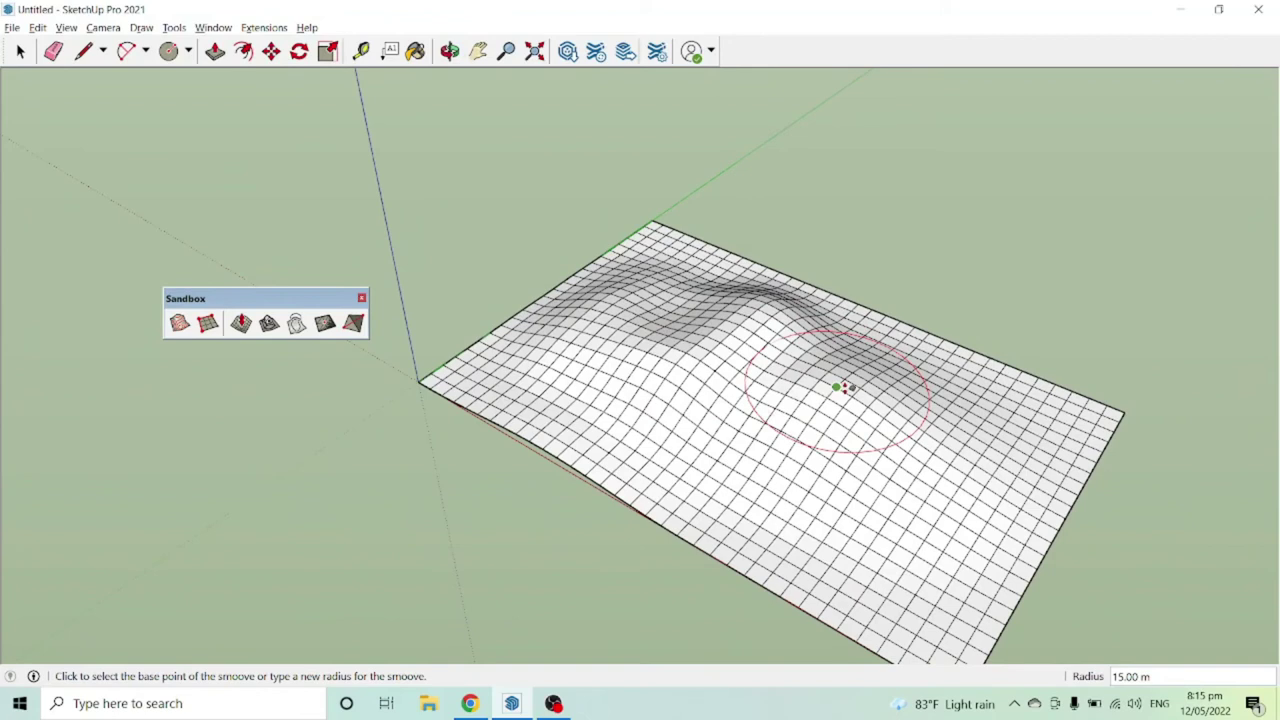
# Return to the Select tool and zoom out to show the whole terrain
pyautogui.press('space')
pyautogui.moveTo(866, 408); pyautogui.dragTo(869, 446, button='middle')
pyautogui.scroll(-2, 872, 443)
pyautogui.scroll(-2, 851, 403)
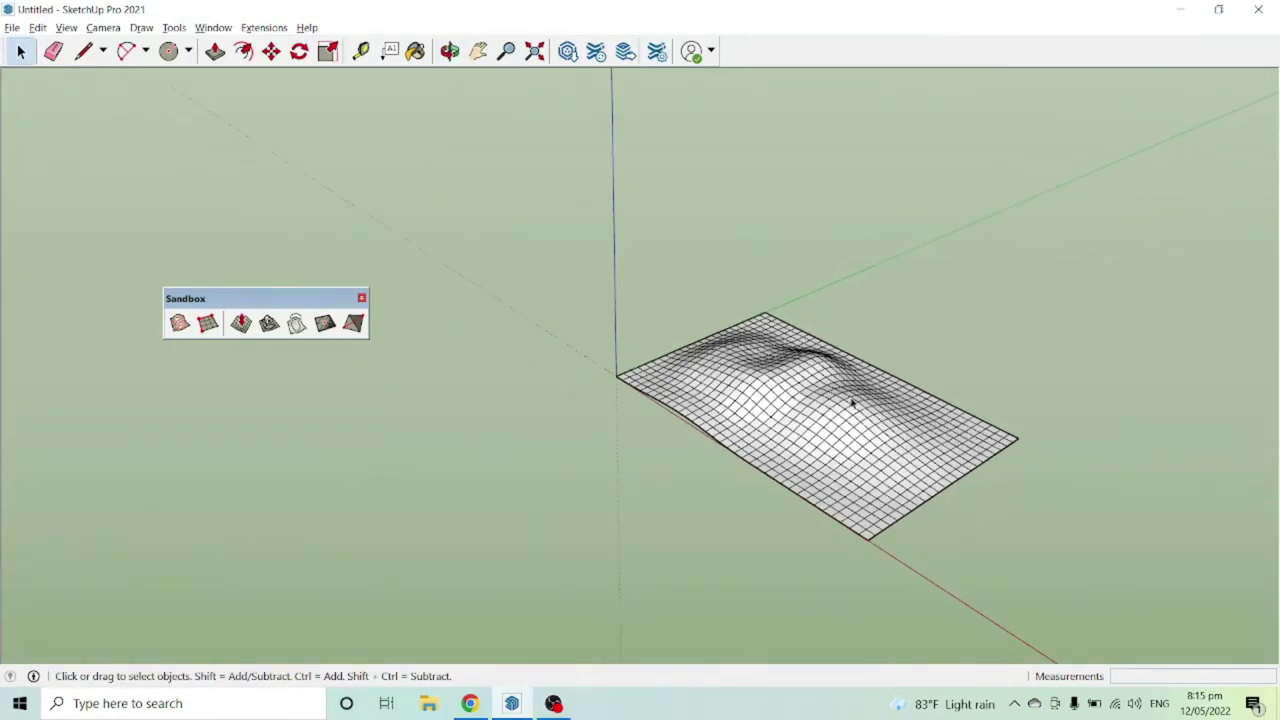
pyautogui.moveTo(852, 403); pyautogui.dragTo(876, 438, button='middle')
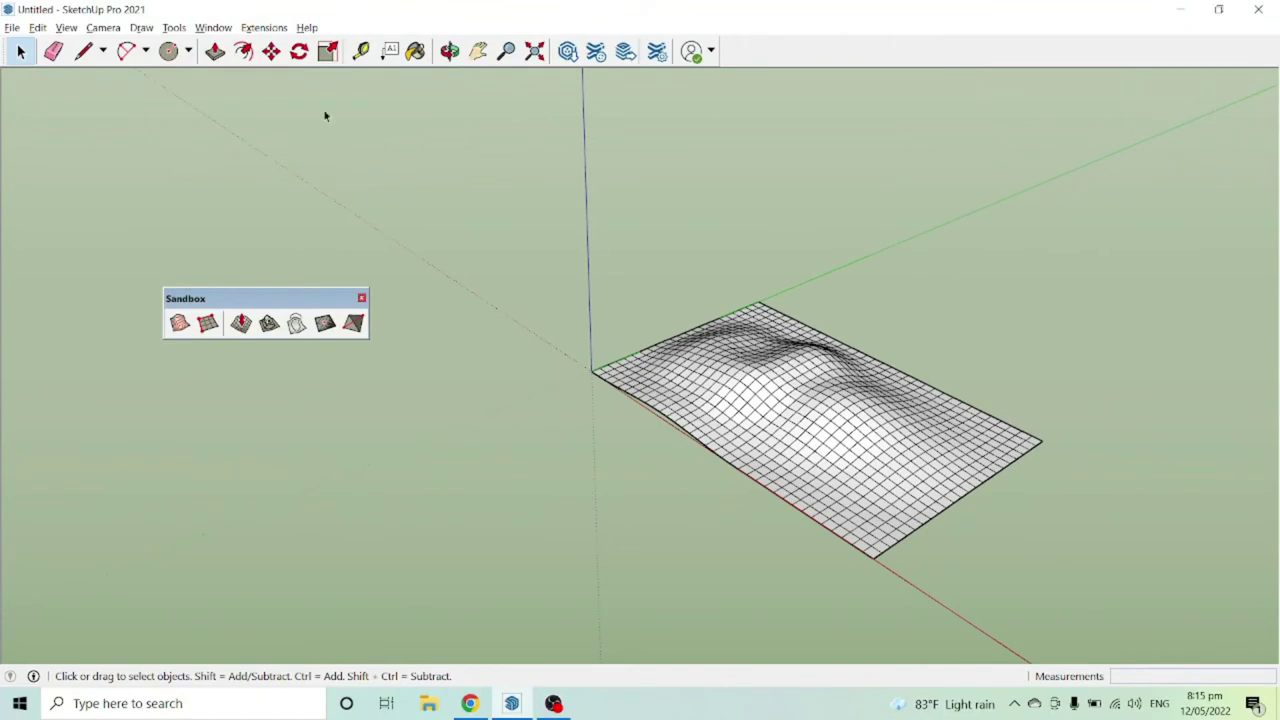
# Select the whole terrain mesh and paint it with Grass Light Green
pyautogui.click(418, 55)
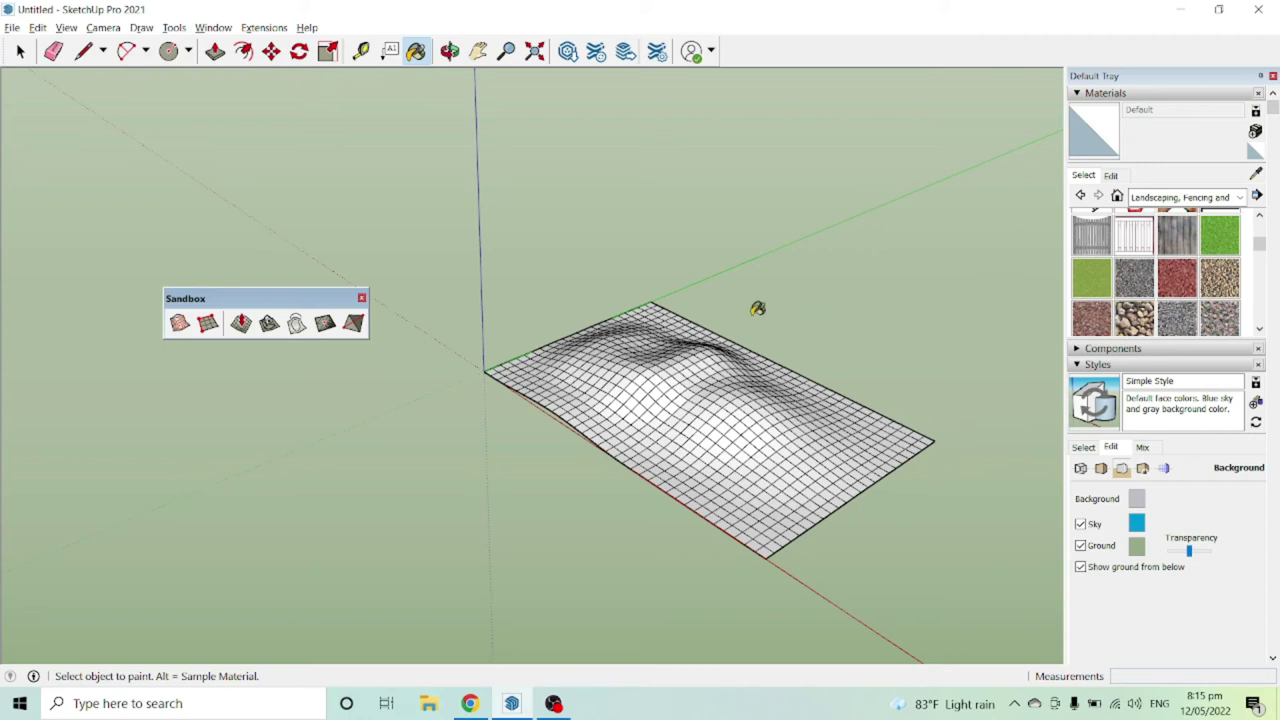
pyautogui.press('space')
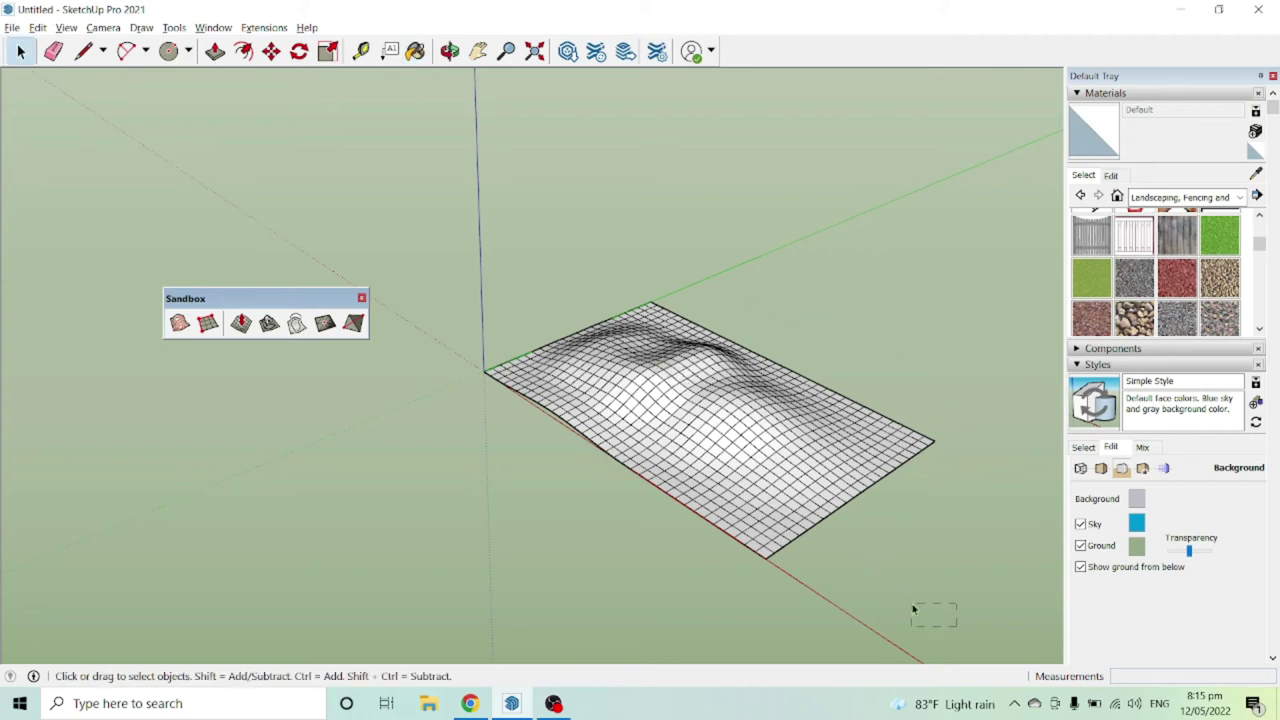
pyautogui.moveTo(458, 243); pyautogui.dragTo(460, 244)
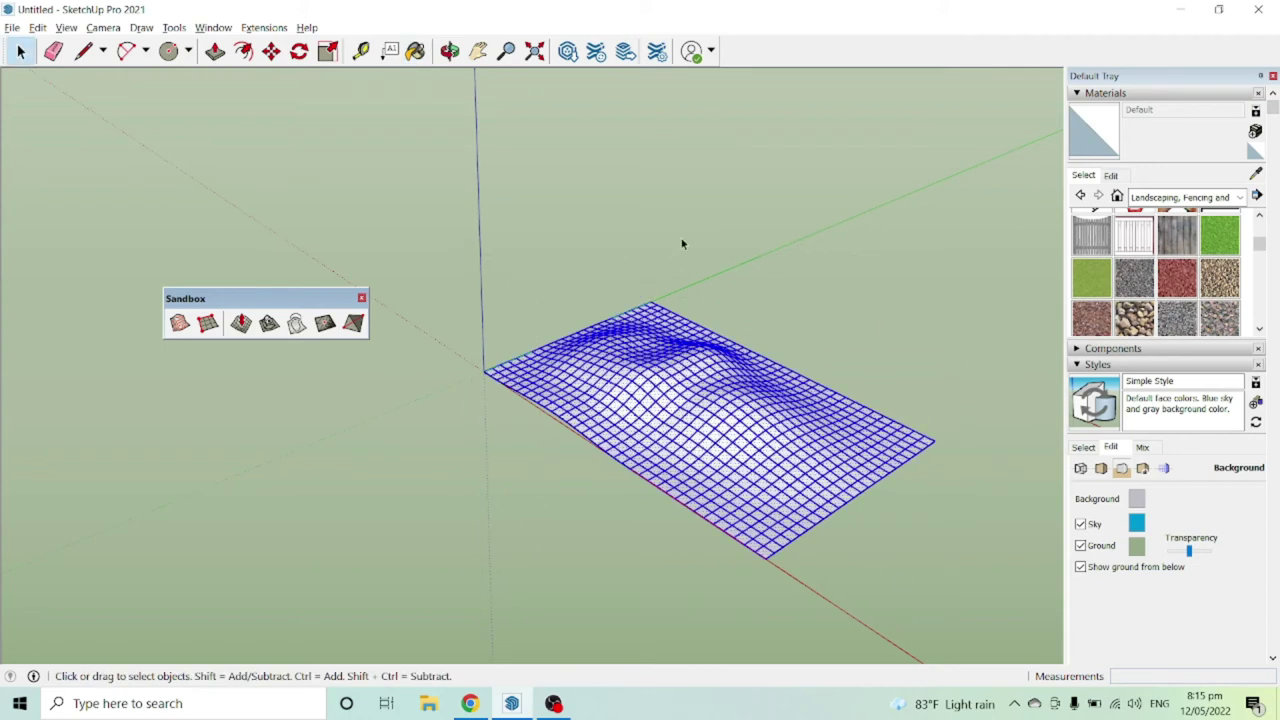
pyautogui.click(1100, 280)
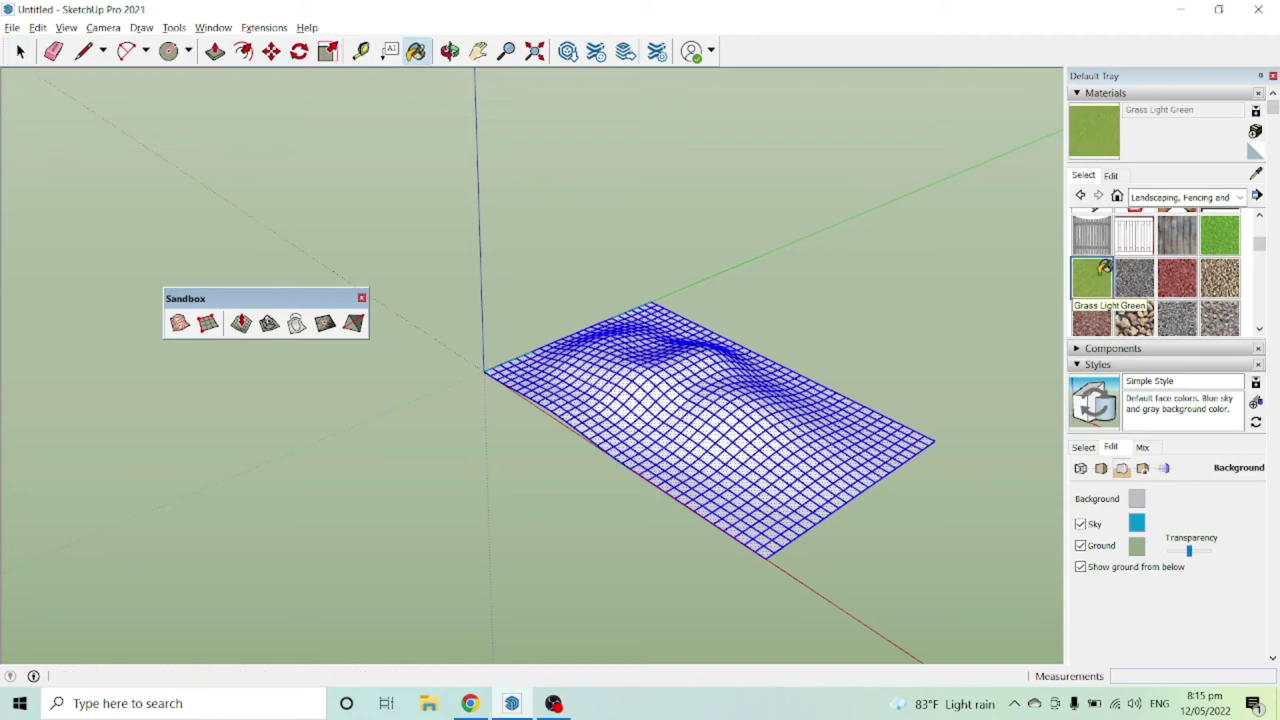
pyautogui.click(760, 412)
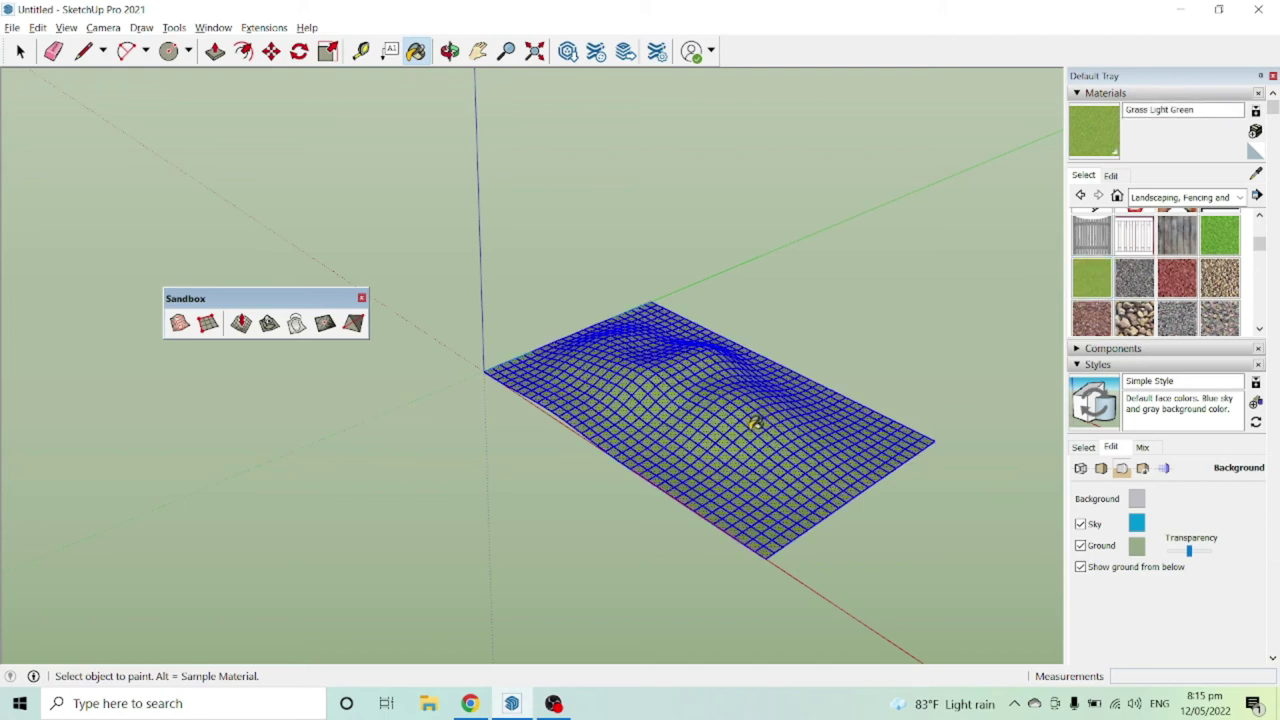
# Deselect the painted terrain and orbit around it
pyautogui.scroll(3, 752, 421)
pyautogui.moveTo(753, 422); pyautogui.dragTo(762, 362, button='middle')
pyautogui.press('space')
pyautogui.click(800, 282)
pyautogui.moveTo(780, 300); pyautogui.dragTo(580, 350, button='middle')
# Push part of the back hill down about 1.04 m with Smoove
pyautogui.scroll(2, 558, 326)
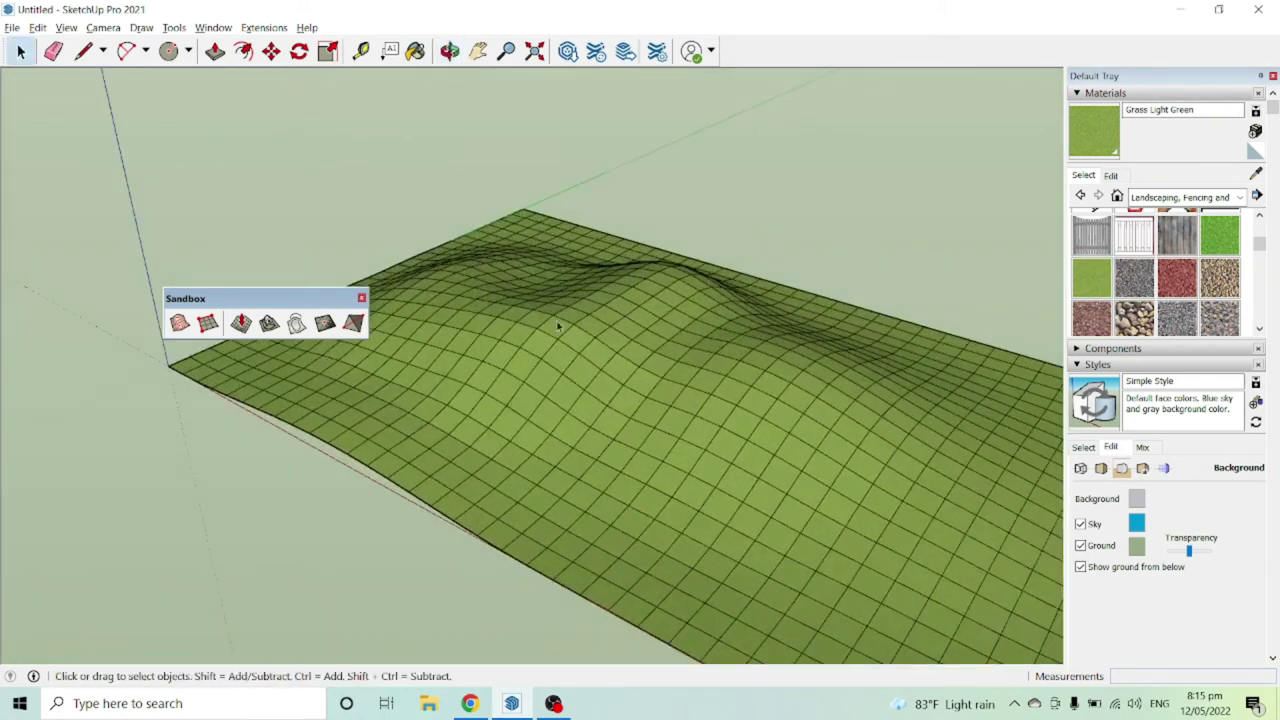
pyautogui.click(241, 322)
pyautogui.moveTo(420, 330); pyautogui.dragTo(560, 322, button='middle')
pyautogui.click(550, 318)
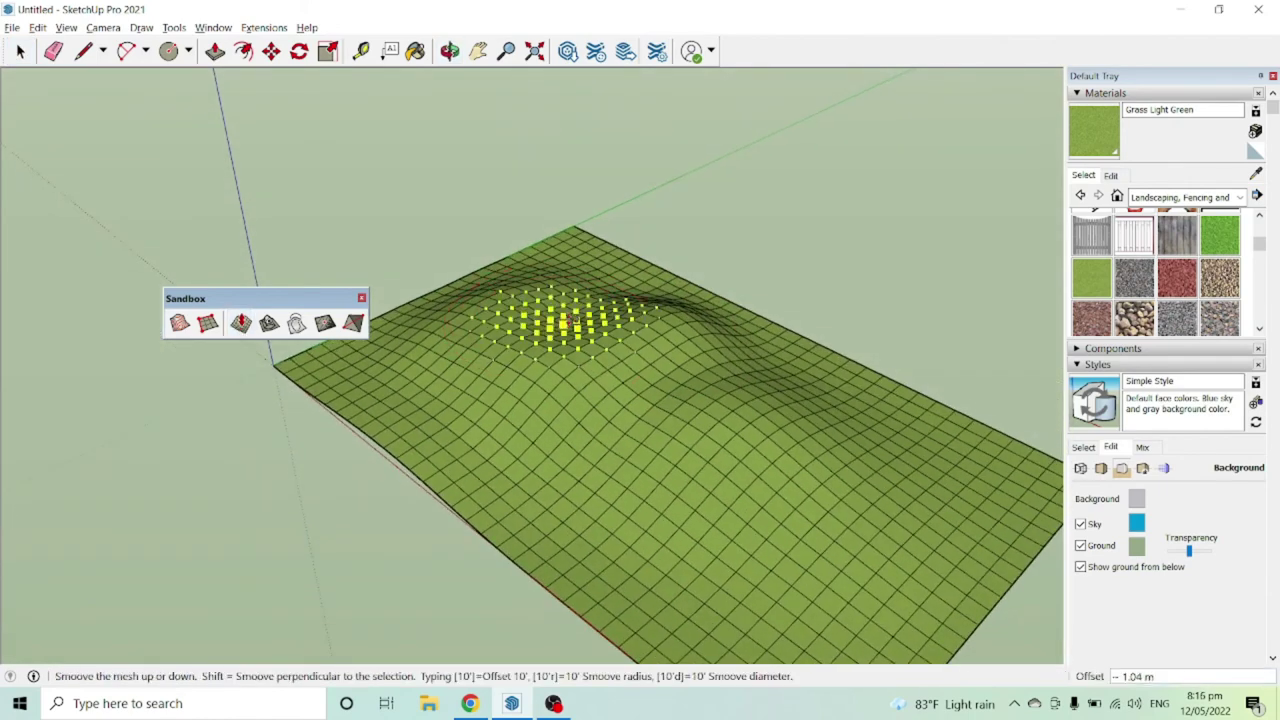
pyautogui.click(572, 312)
# Close the Default Tray and orbit back to an overview of the terrain
pyautogui.moveTo(643, 351); pyautogui.dragTo(668, 406, button='middle')
pyautogui.moveTo(543, 398); pyautogui.dragTo(748, 384, button='middle')
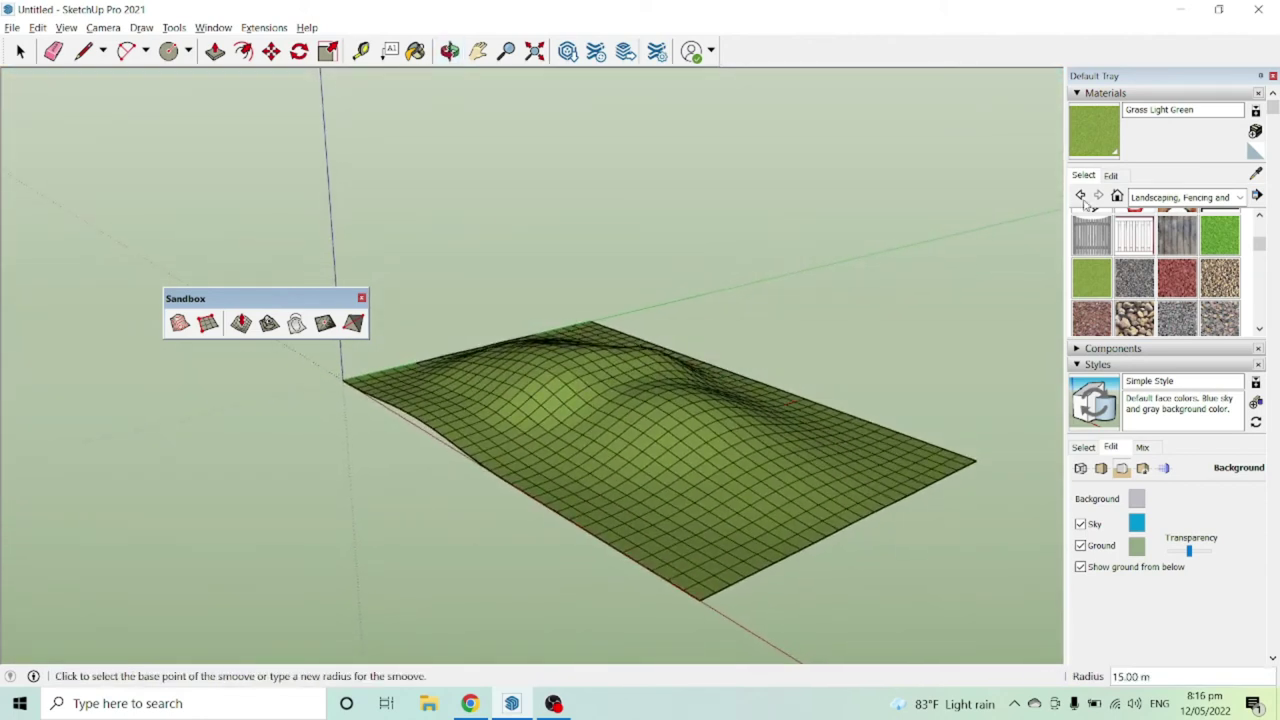
pyautogui.press('space')
pyautogui.click(1273, 77)
pyautogui.moveTo(678, 337); pyautogui.dragTo(664, 423, button='middle')
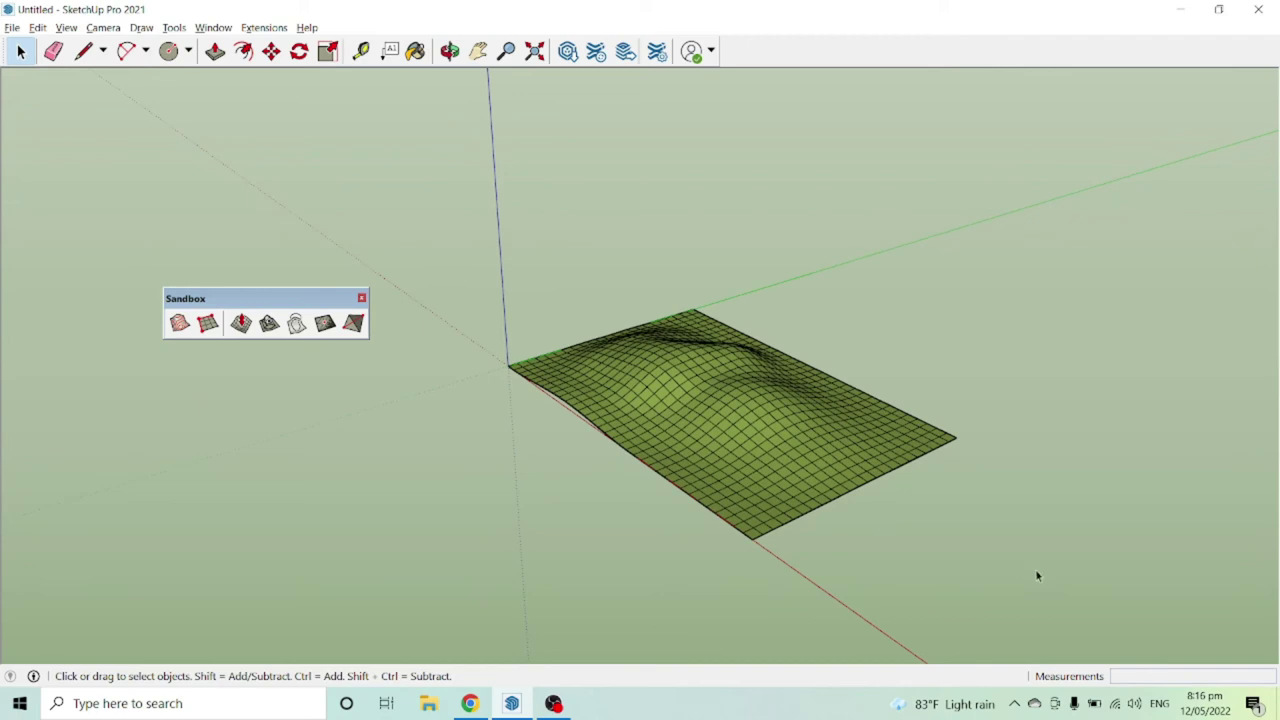
pyautogui.moveTo(1043, 580); pyautogui.dragTo(781, 454)
# Soften and smooth the selected terrain's edges at 20 degrees with Smooth normals on
pyautogui.moveTo(477, 240); pyautogui.dragTo(479, 235)
pyautogui.rightClick(681, 362)
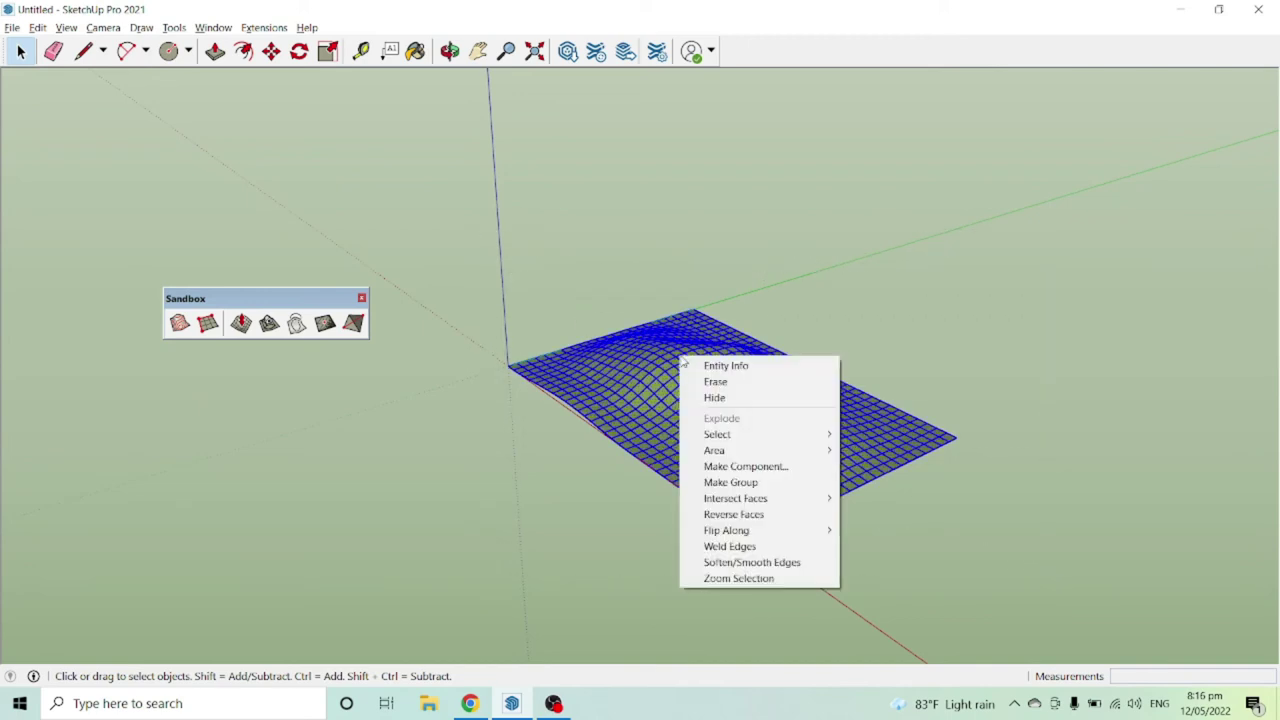
pyautogui.click(767, 563)
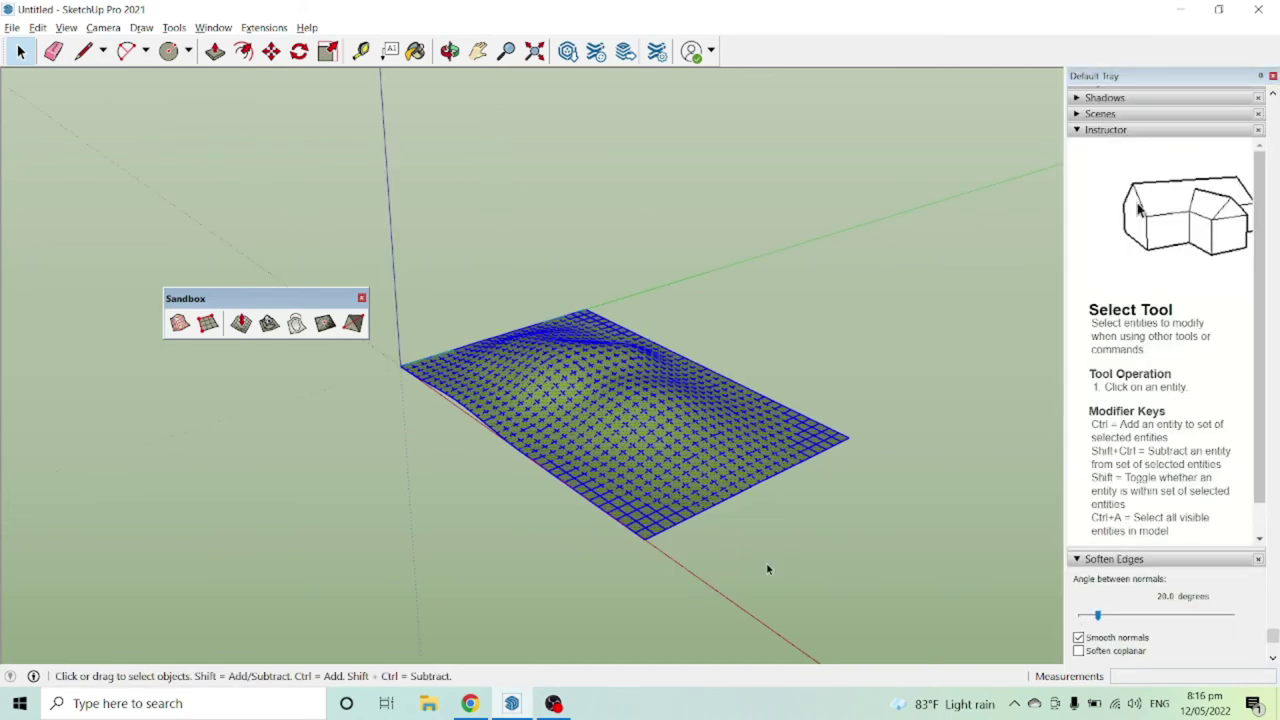
pyautogui.scroll(3, 516, 311)
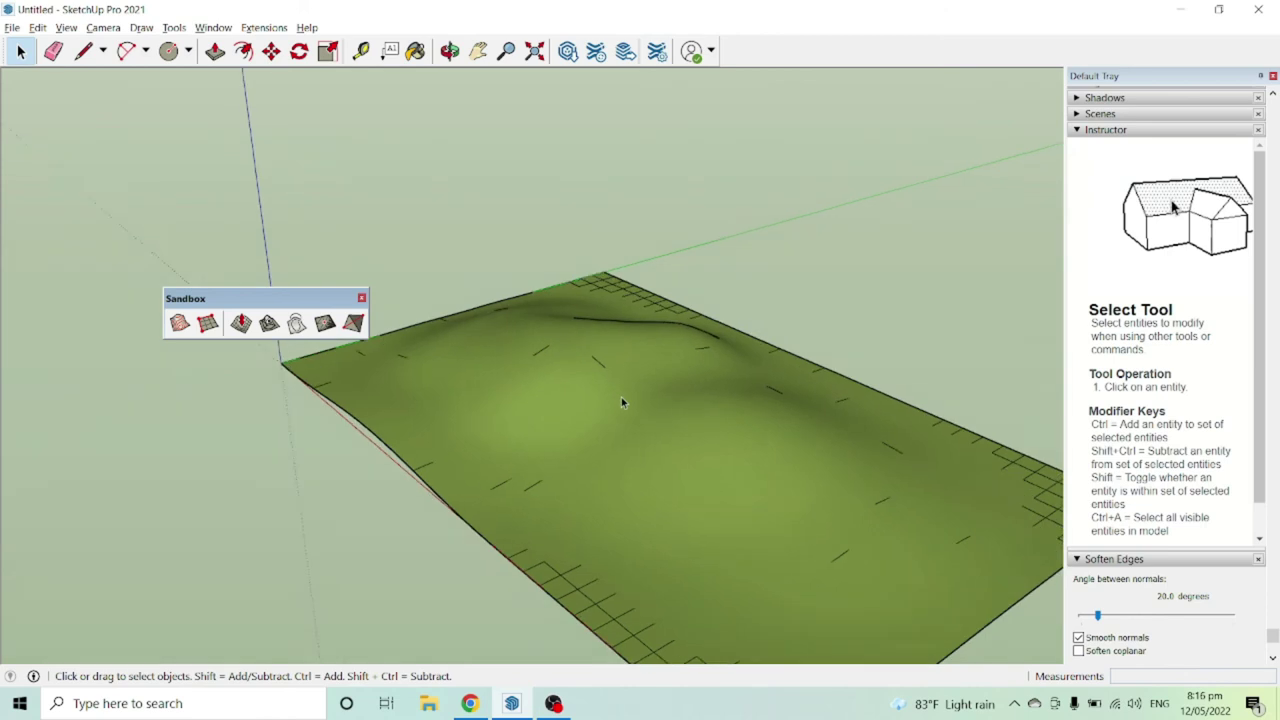
pyautogui.moveTo(621, 397); pyautogui.dragTo(700, 378, button='middle')
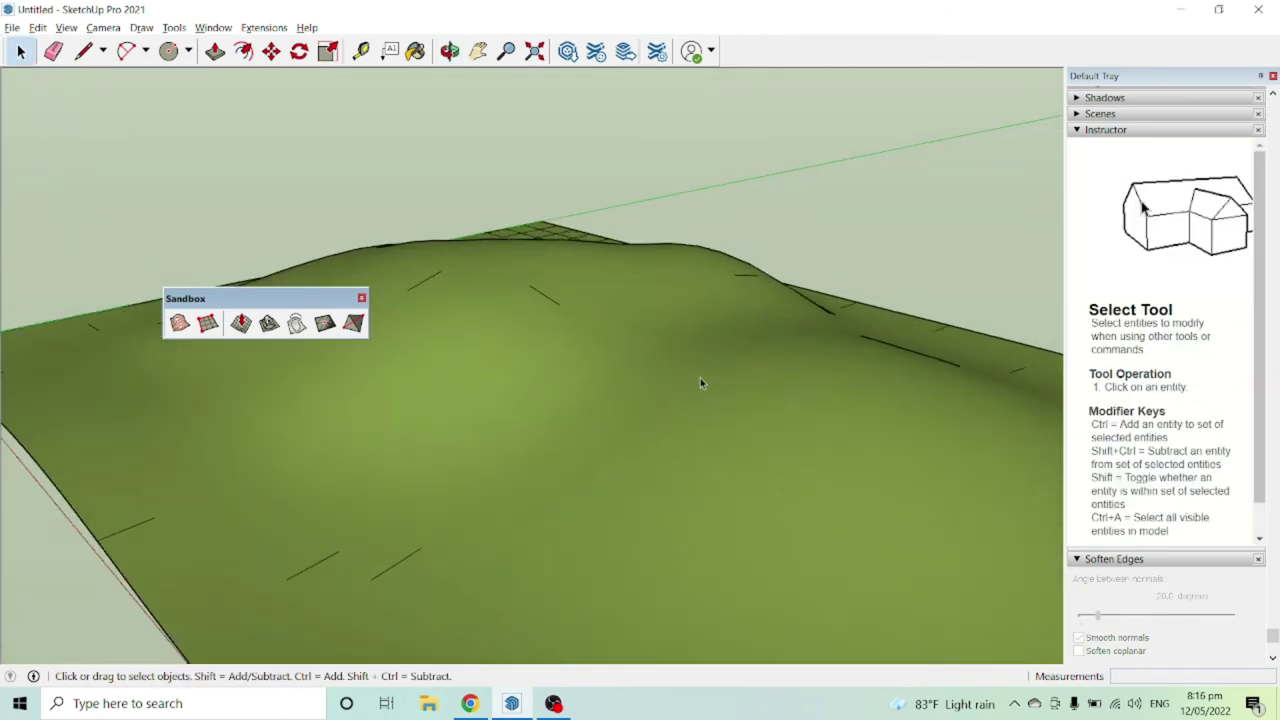
pyautogui.moveTo(605, 372); pyautogui.dragTo(784, 370, button='middle')
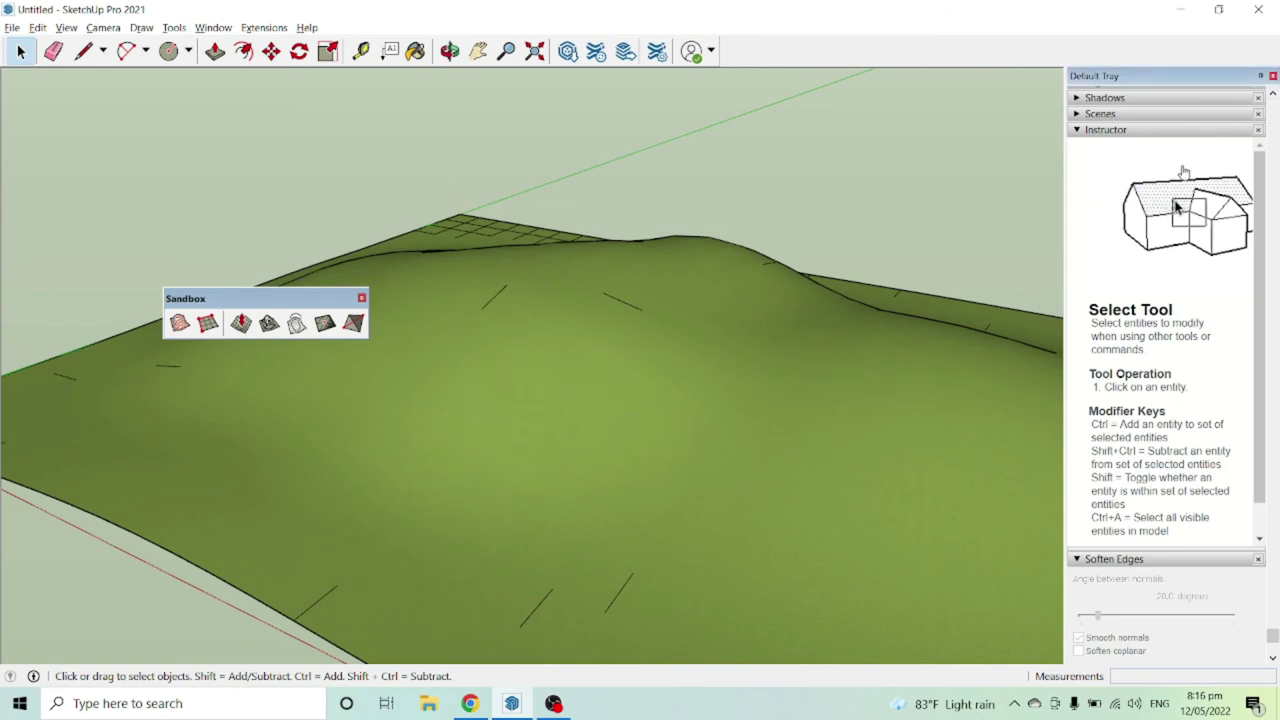
# Close the Soften Edges tray and zoom and tilt to show the entire green terrain
pyautogui.click(1271, 75)
pyautogui.scroll(3, 866, 280)
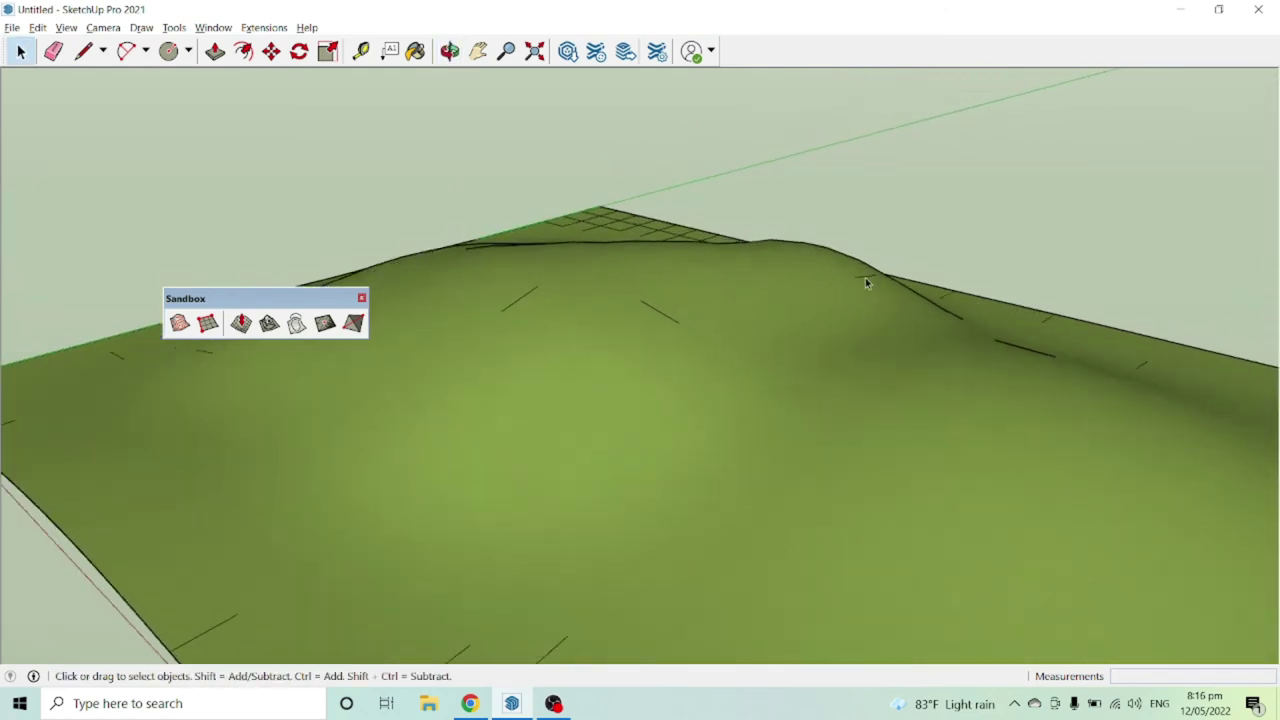
pyautogui.scroll(-5, 703, 295)
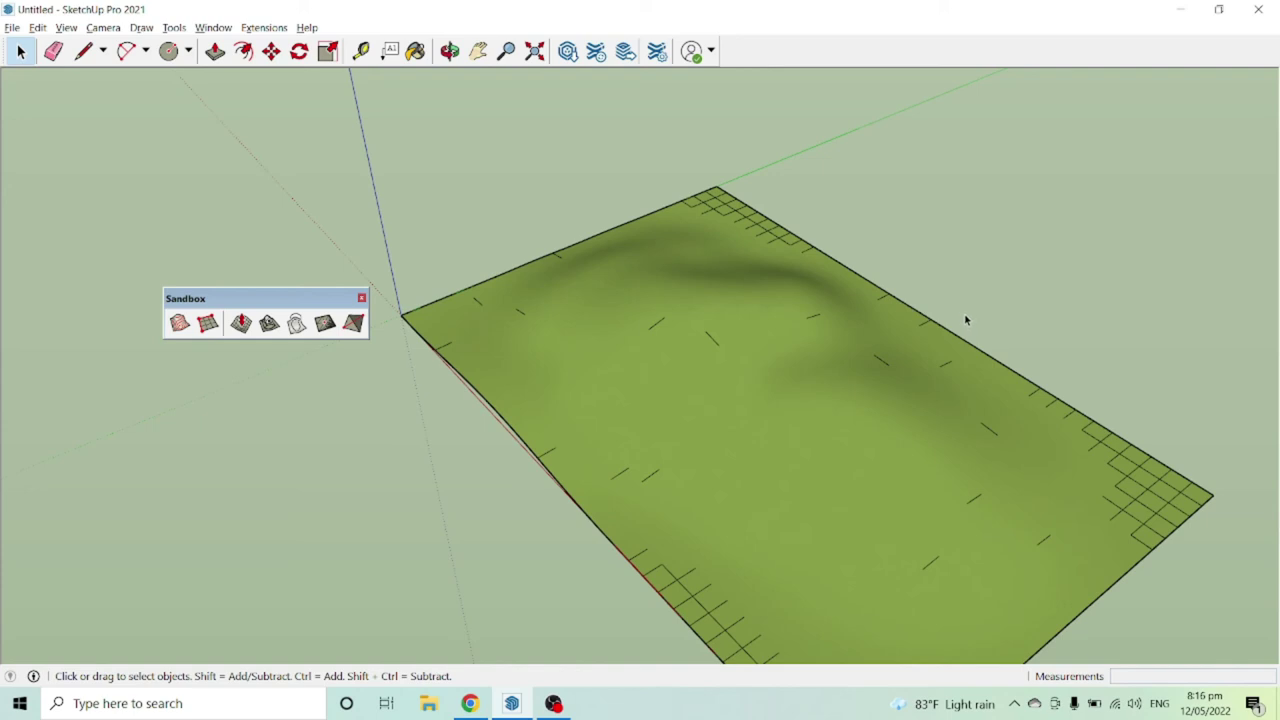
pyautogui.moveTo(965, 313); pyautogui.dragTo(948, 314, button='middle')
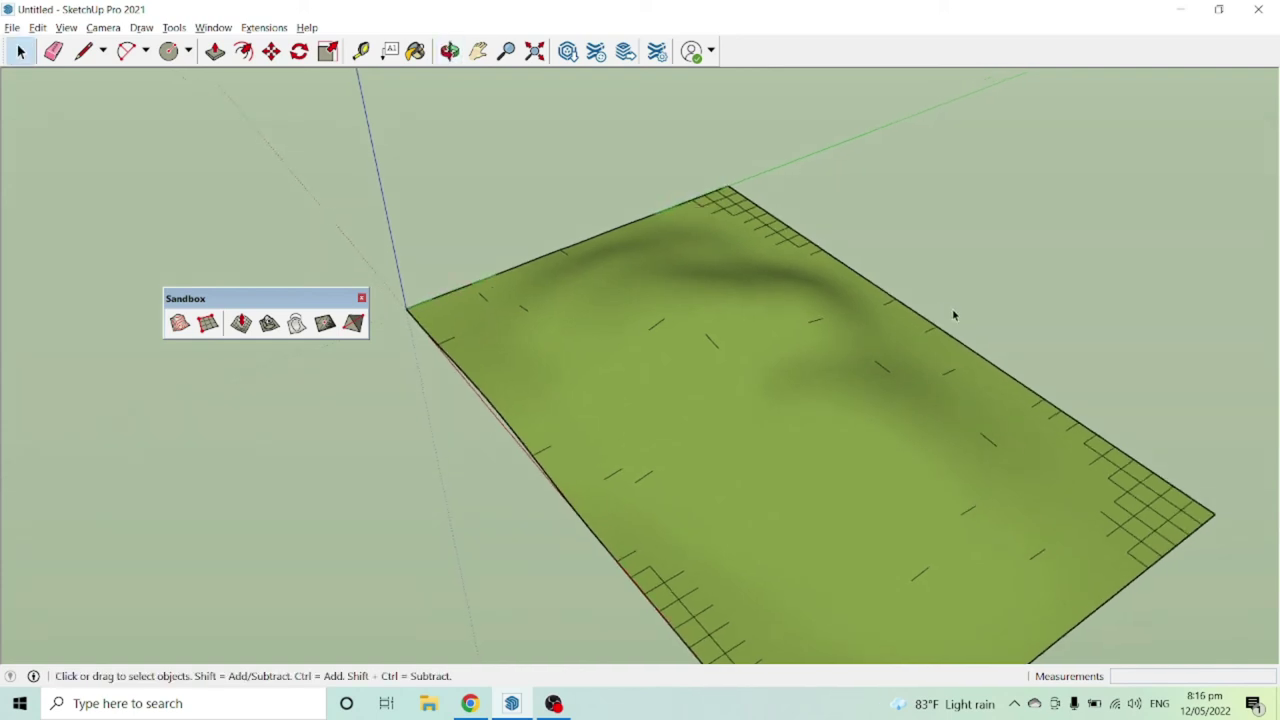